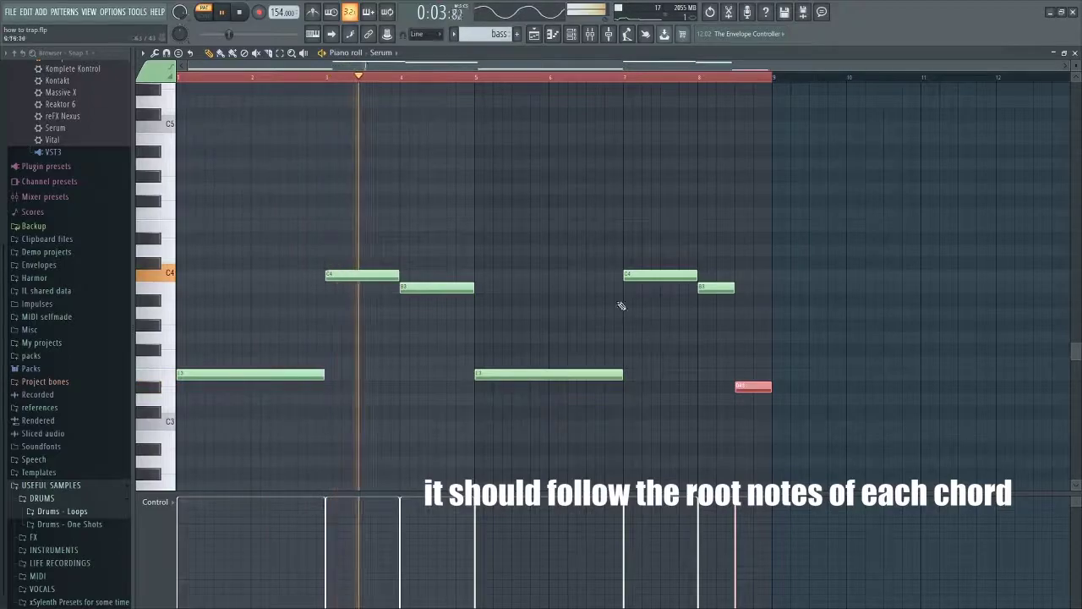
In the playlist, place copies of the Throw Yo Hands Up vocal clip on Track 3 at bars 18 and 19.
{"action": "key", "text": "F5"}
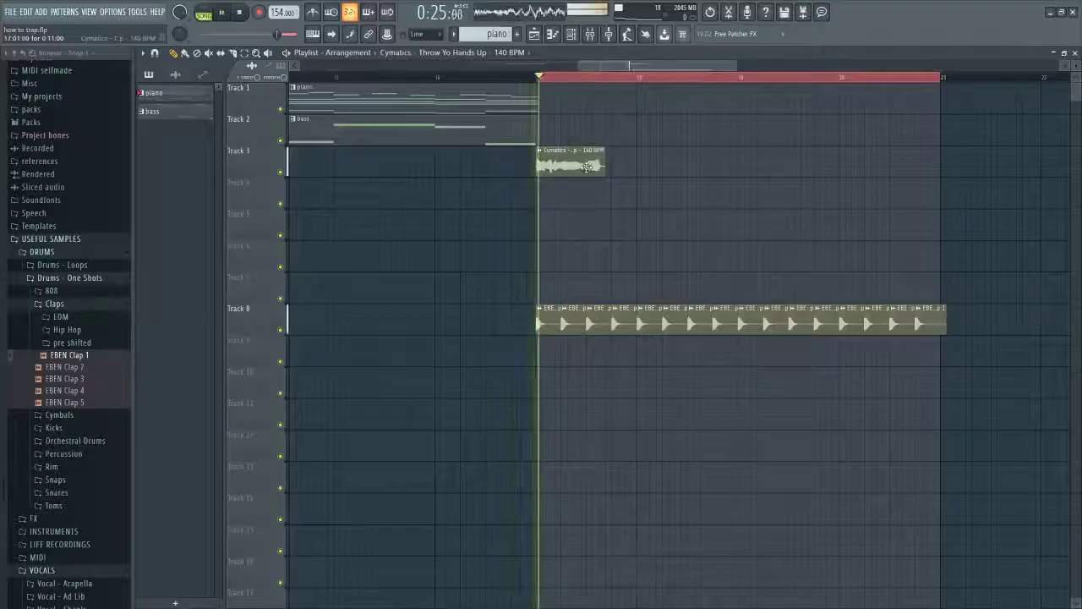
{"action": "key", "text": "space"}
{"action": "left_click_drag", "start_coordinate": [580, 161], "coordinate": [770, 161]}
{"action": "scroll", "coordinate": [683, 201], "scroll_direction": "down", "scroll_amount": 2}
{"action": "scroll", "coordinate": [677, 196], "scroll_direction": "up", "scroll_amount": 2}
{"action": "left_click_drag", "start_coordinate": [615, 166], "coordinate": [804, 167]}
{"action": "scroll", "coordinate": [614, 160], "scroll_direction": "down", "scroll_amount": 2}
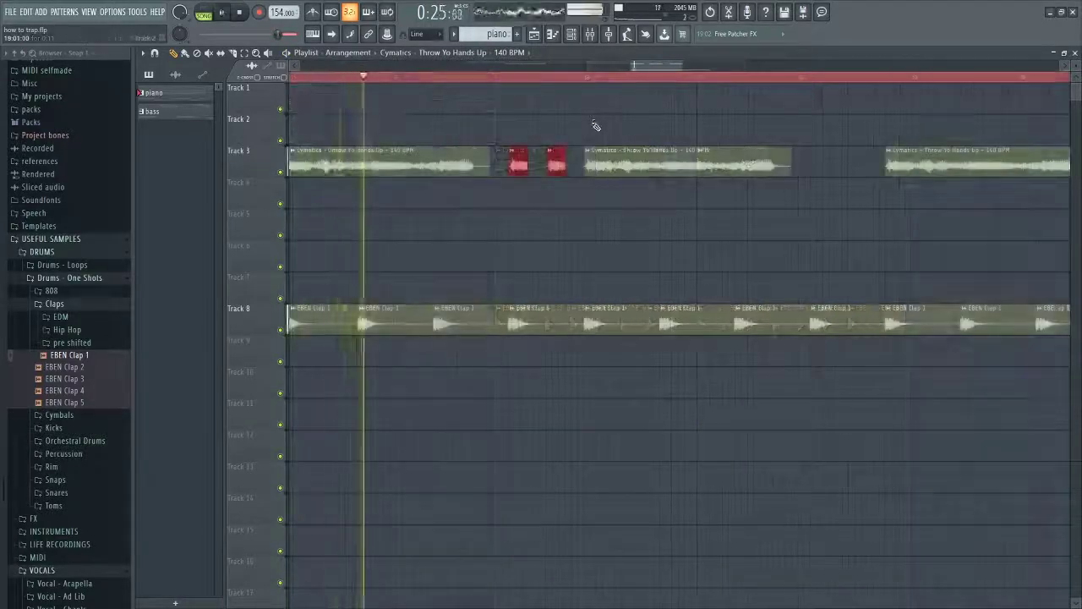
{"action": "scroll", "coordinate": [459, 194], "scroll_direction": "down", "scroll_amount": 2}
{"action": "scroll", "coordinate": [669, 242], "scroll_direction": "up", "scroll_amount": 2}
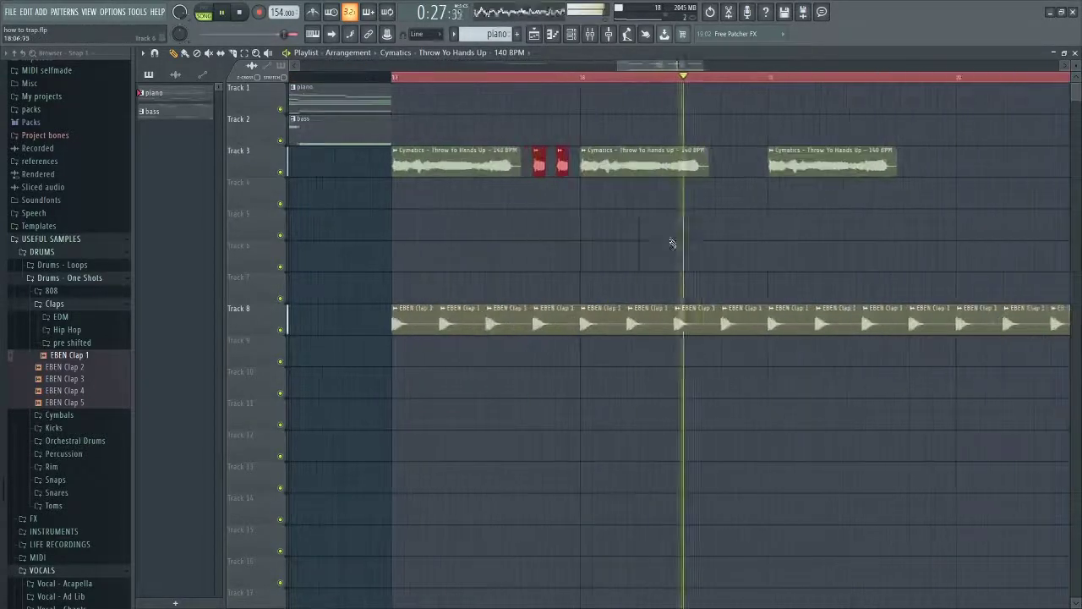
{"action": "scroll", "coordinate": [773, 232], "scroll_direction": "down", "scroll_amount": 2}
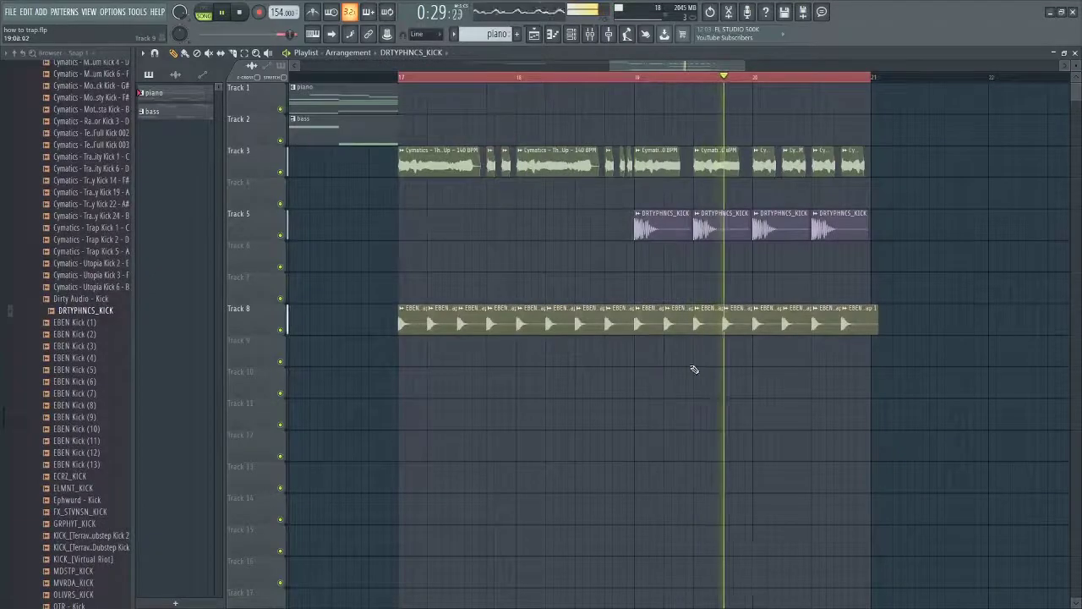
Fill out the kick rhythm in bar 27 on Track 5 with extra DRTYPHNCS_KICK clips and play the loop.
{"action": "scroll", "coordinate": [803, 304], "scroll_direction": "up", "scroll_amount": 3}
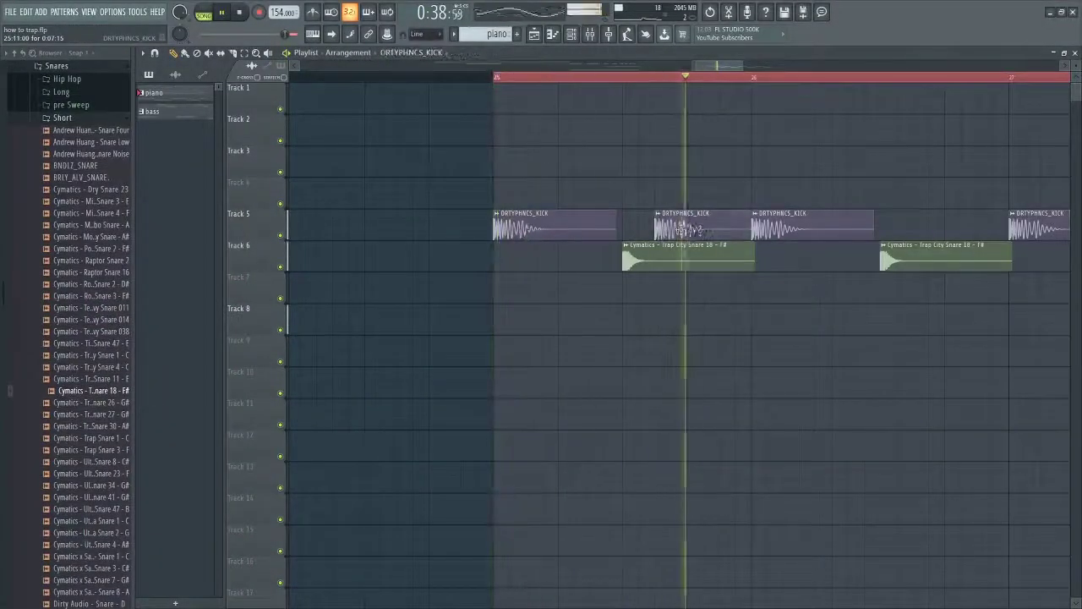
{"action": "scroll", "coordinate": [583, 254], "scroll_direction": "down", "scroll_amount": 4}
{"action": "scroll", "coordinate": [829, 337], "scroll_direction": "up", "scroll_amount": 3}
{"action": "scroll", "coordinate": [651, 256], "scroll_direction": "down", "scroll_amount": 1}
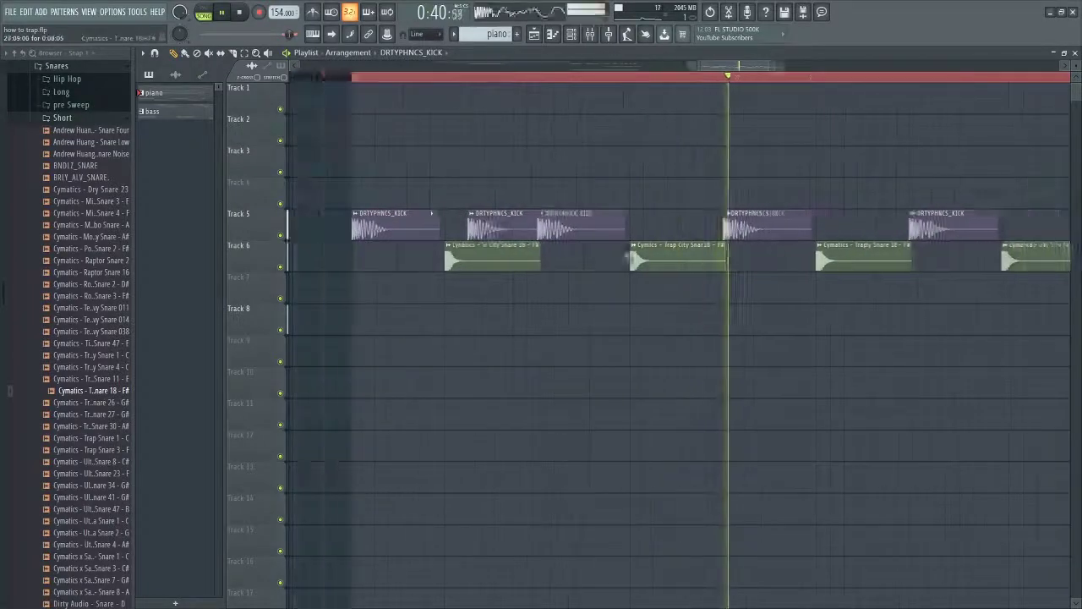
{"action": "scroll", "coordinate": [654, 245], "scroll_direction": "up", "scroll_amount": 1}
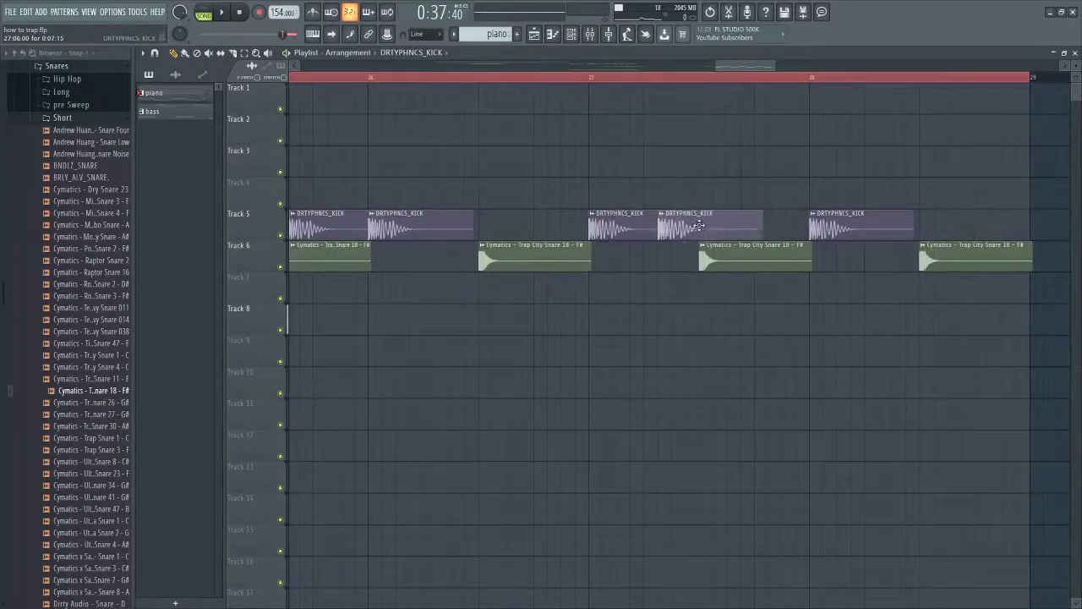
{"action": "scroll", "coordinate": [698, 225], "scroll_direction": "up", "scroll_amount": 1}
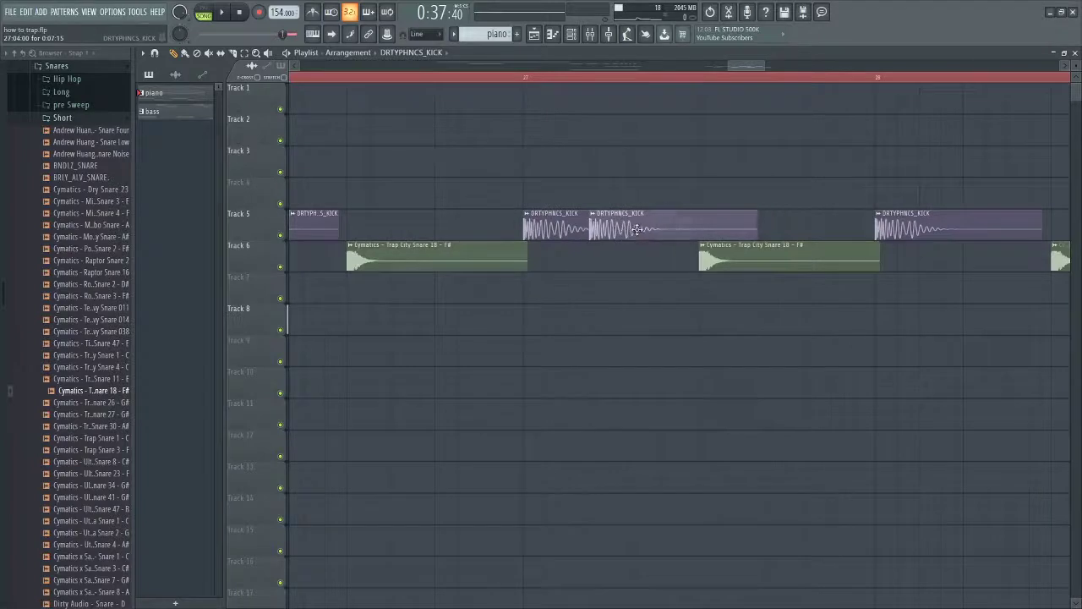
{"action": "key", "text": "space"}
{"action": "scroll", "coordinate": [685, 283], "scroll_direction": "down", "scroll_amount": 4}
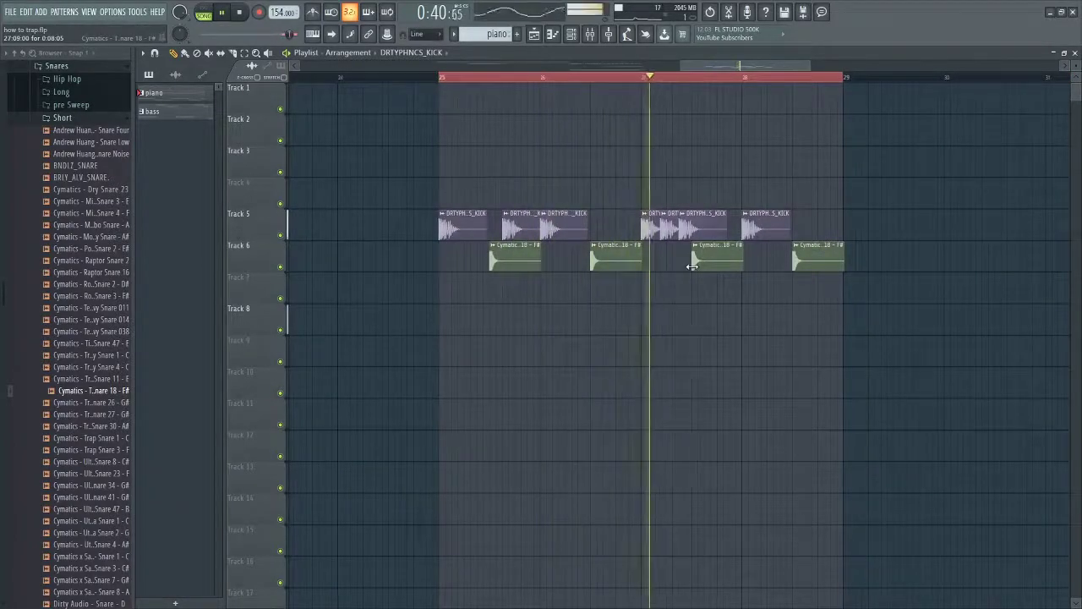
Add another DRTYPHNCS_KICK clip on Track 5 in the second half of the kick pattern, shortly after the bar 28 kick.
{"action": "scroll", "coordinate": [770, 330], "scroll_direction": "up", "scroll_amount": 6}
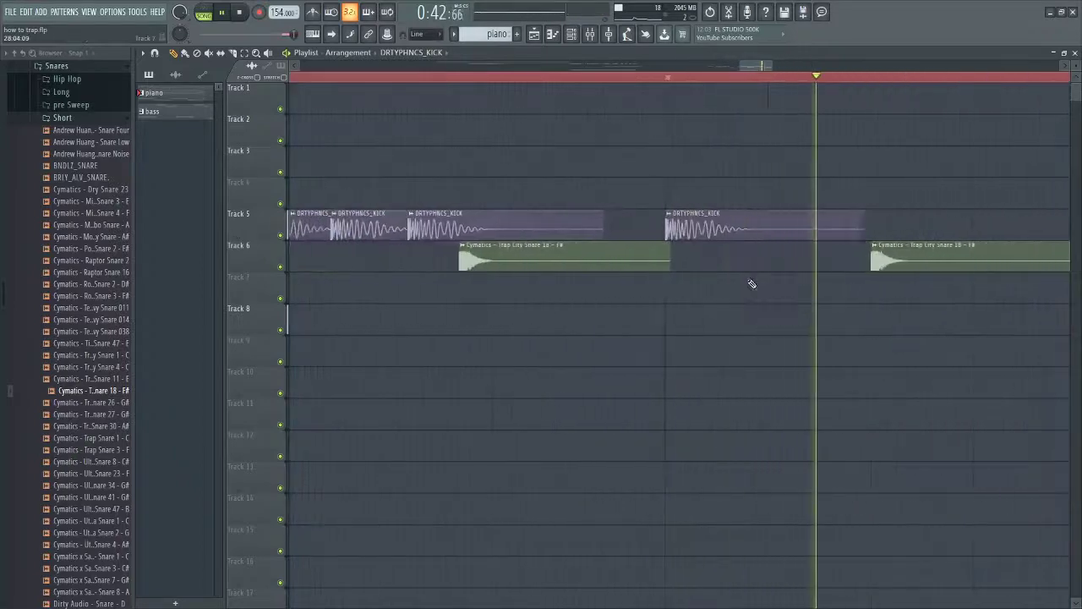
{"action": "scroll", "coordinate": [757, 254], "scroll_direction": "down", "scroll_amount": 4}
{"action": "left_click_drag", "start_coordinate": [763, 221], "coordinate": [844, 228]}
{"action": "scroll", "coordinate": [861, 246], "scroll_direction": "down", "scroll_amount": 3}
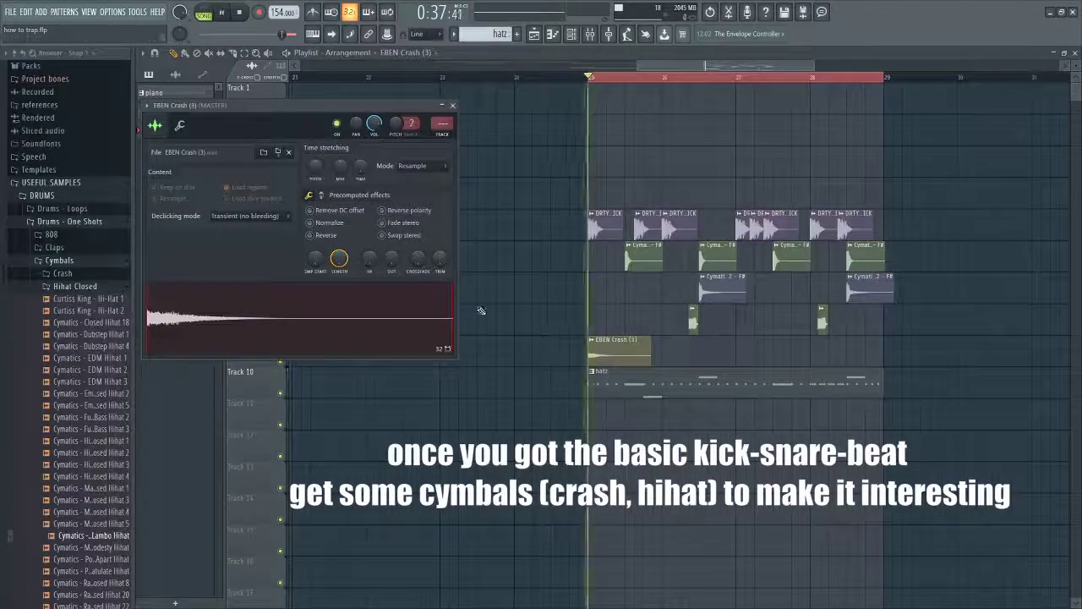
Close the EBEN Crash (3) sample settings and place the bass pattern on Track 2 at bar 25.
{"action": "key", "text": "Escape"}
{"action": "scroll", "coordinate": [529, 276], "scroll_direction": "down", "scroll_amount": 3}
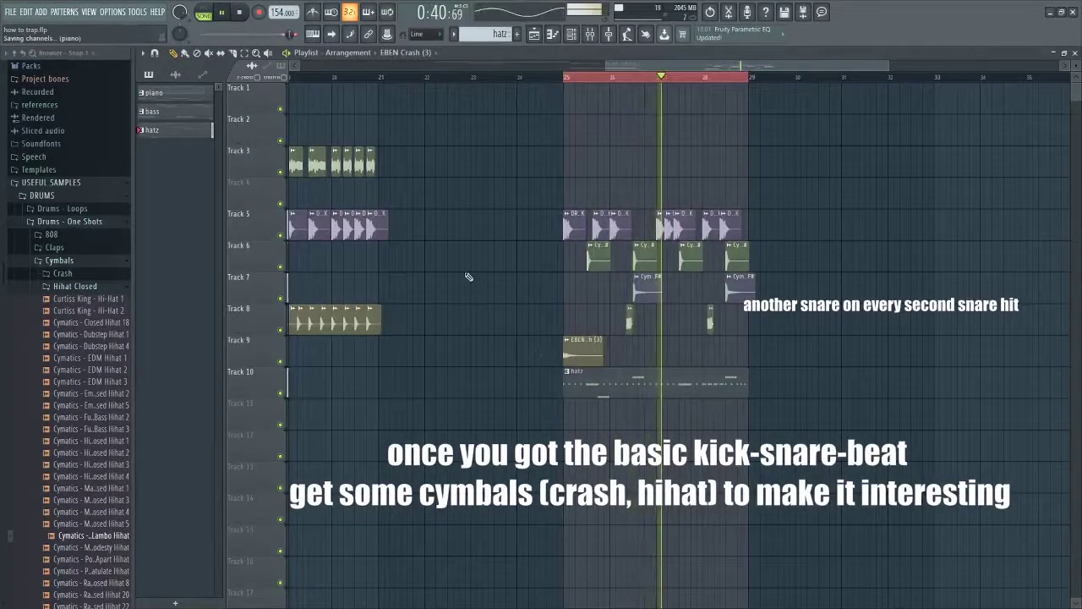
{"action": "scroll", "coordinate": [551, 245], "scroll_direction": "down", "scroll_amount": 3}
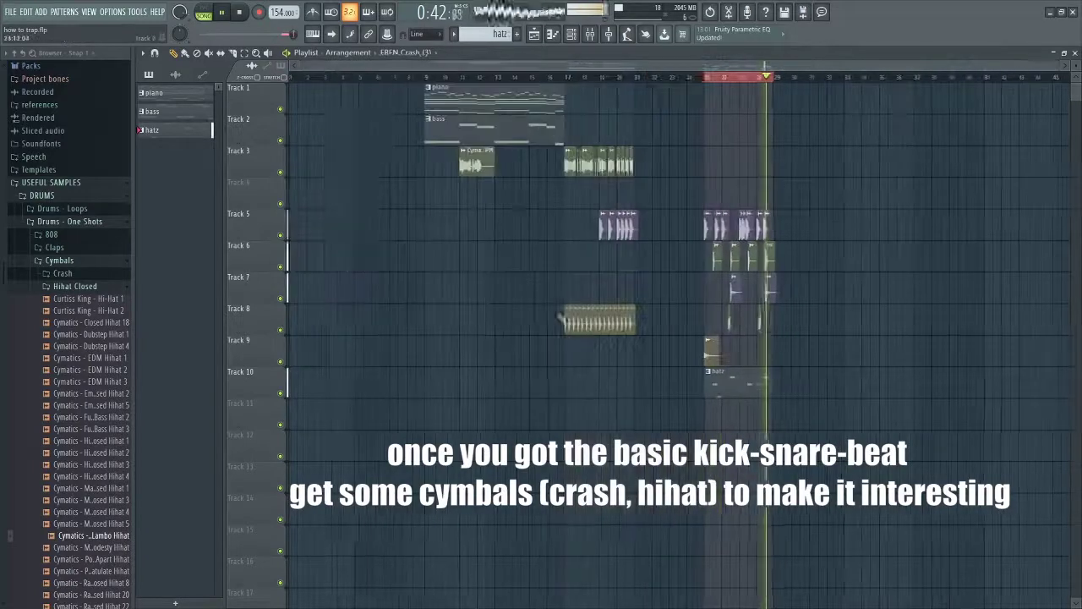
{"action": "key", "text": "space"}
{"action": "key", "text": "space"}
{"action": "scroll", "coordinate": [836, 261], "scroll_direction": "up", "scroll_amount": 5}
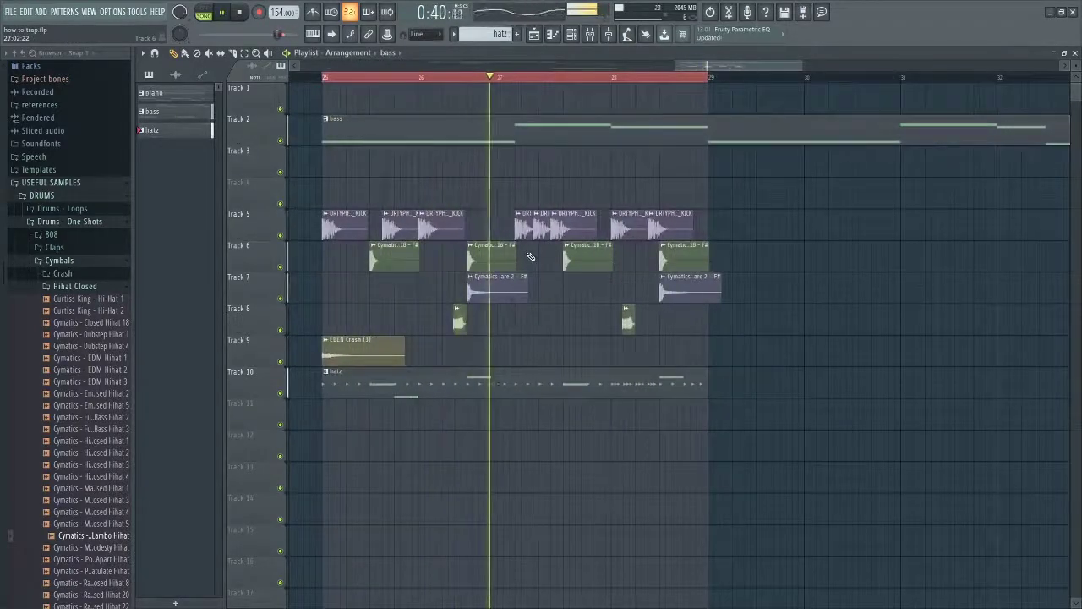
Shorten the bass clip to end at bar 29 and move it down to Track 4, directly above the kicks.
{"action": "scroll", "coordinate": [703, 176], "scroll_direction": "down", "scroll_amount": 3}
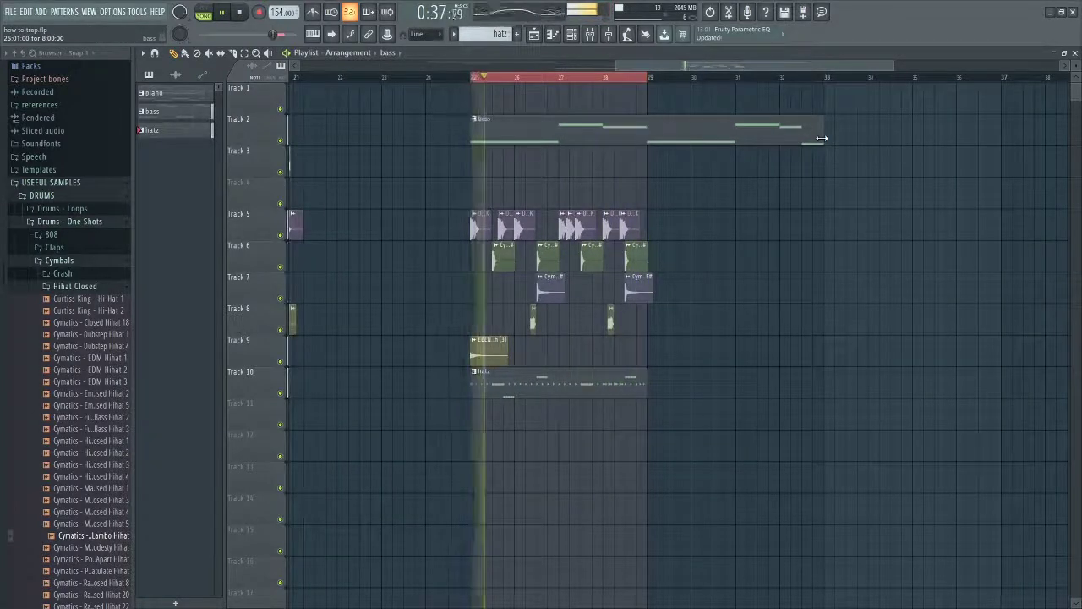
{"action": "left_click_drag", "start_coordinate": [821, 138], "coordinate": [649, 138]}
{"action": "scroll", "coordinate": [560, 150], "scroll_direction": "up", "scroll_amount": 2}
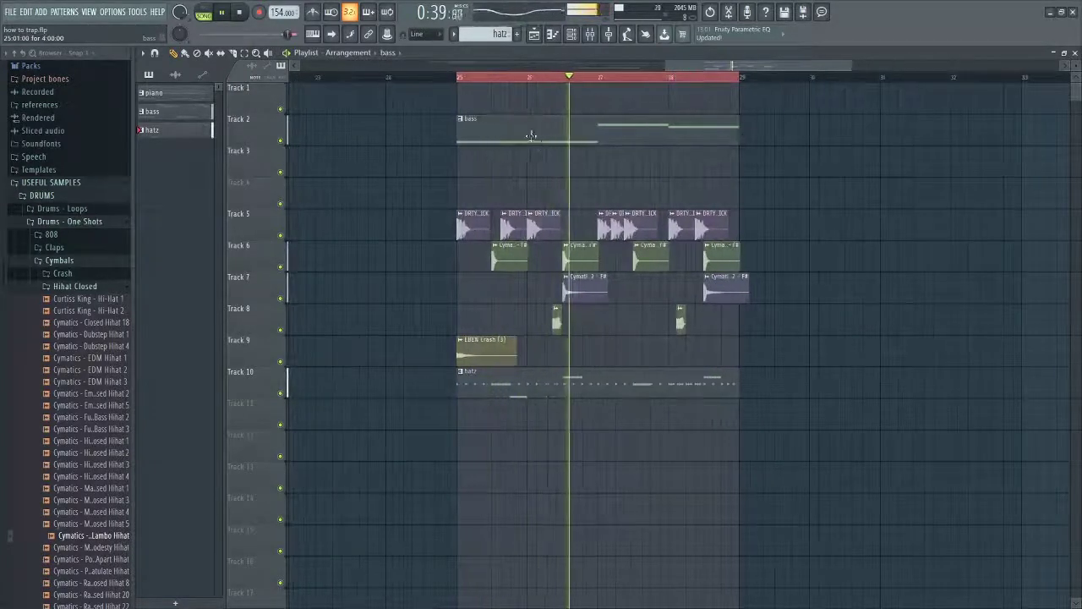
{"action": "left_click_drag", "start_coordinate": [532, 138], "coordinate": [534, 198]}
{"action": "scroll", "coordinate": [734, 235], "scroll_direction": "down", "scroll_amount": 4}
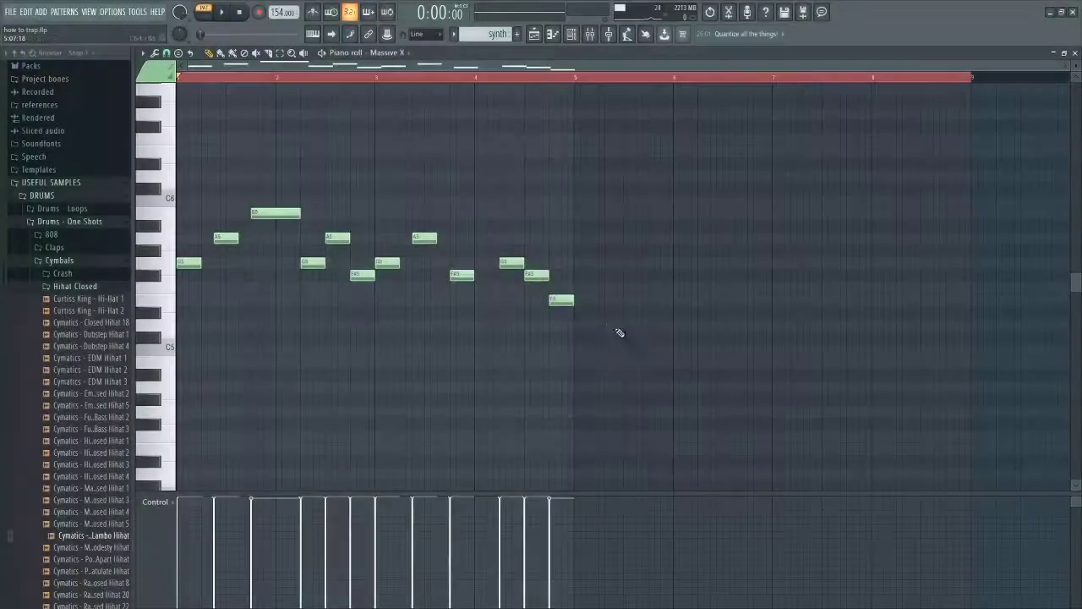
Duplicate the whole four-bar synth melody and align the copy to start at bar 5.
{"action": "key", "text": "ctrl+a"}
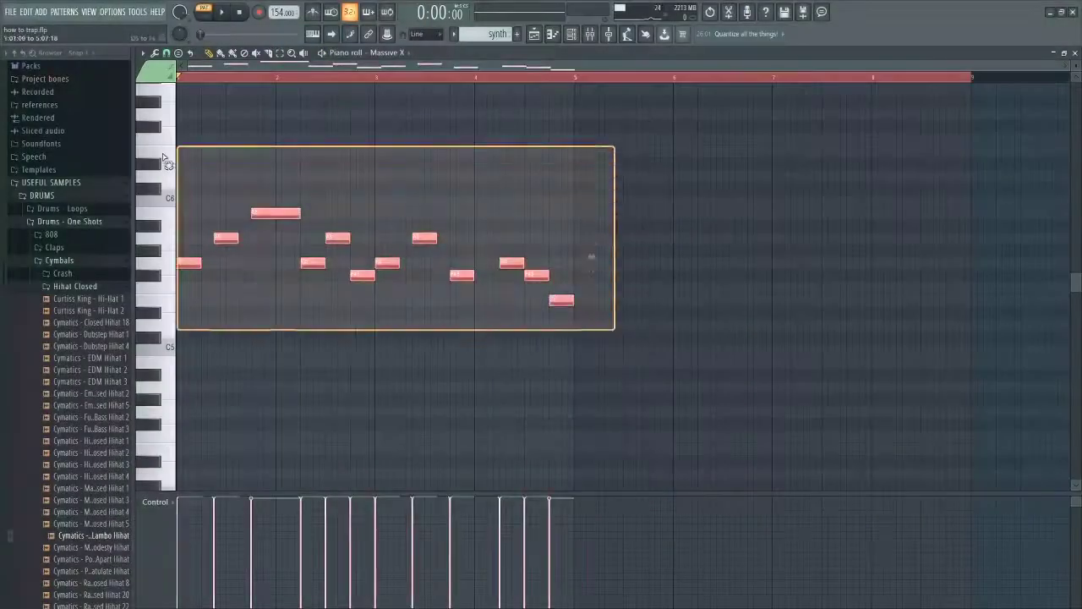
{"action": "key", "text": "ctrl+b"}
{"action": "left_click_drag", "start_coordinate": [597, 275], "coordinate": [573, 274]}
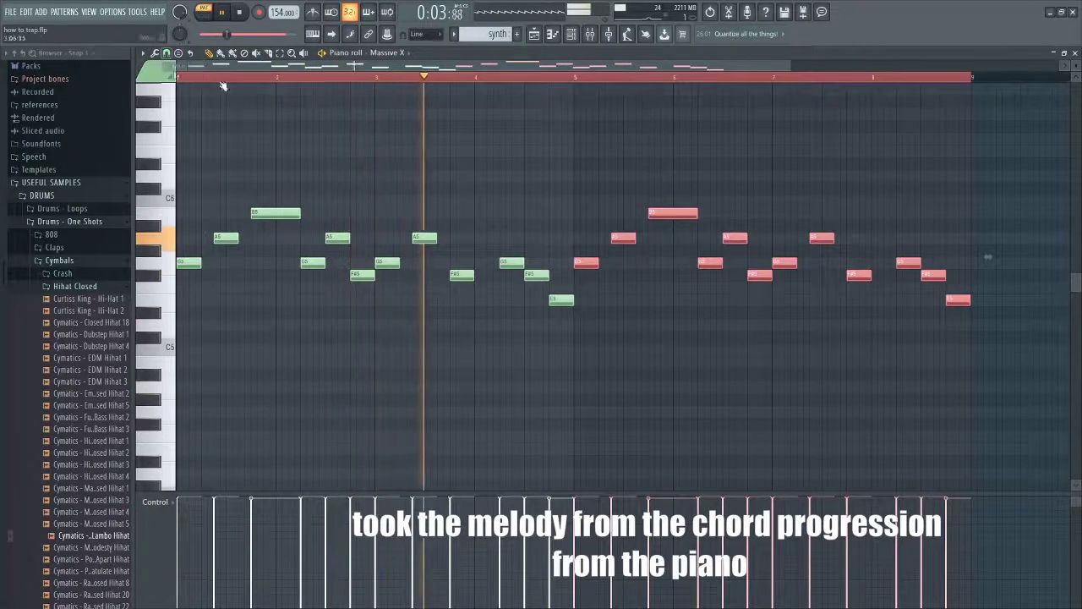
Open the Massive X instrument, try the Groian filter type and then set the filter to Creak.
{"action": "left_click", "coordinate": [570, 34]}
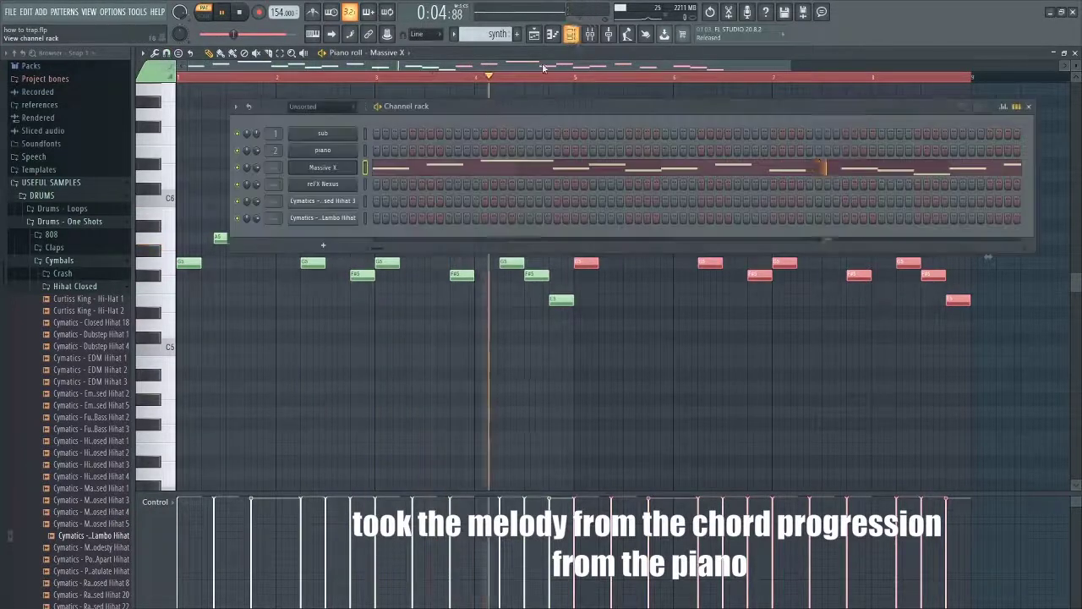
{"action": "left_click", "coordinate": [325, 168]}
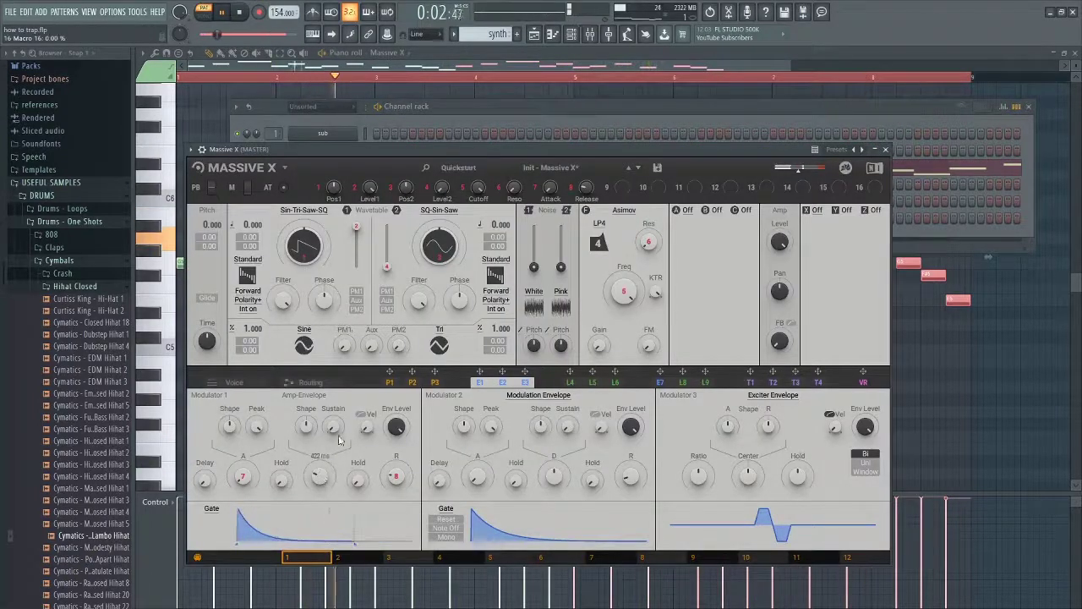
{"action": "left_click", "coordinate": [635, 211]}
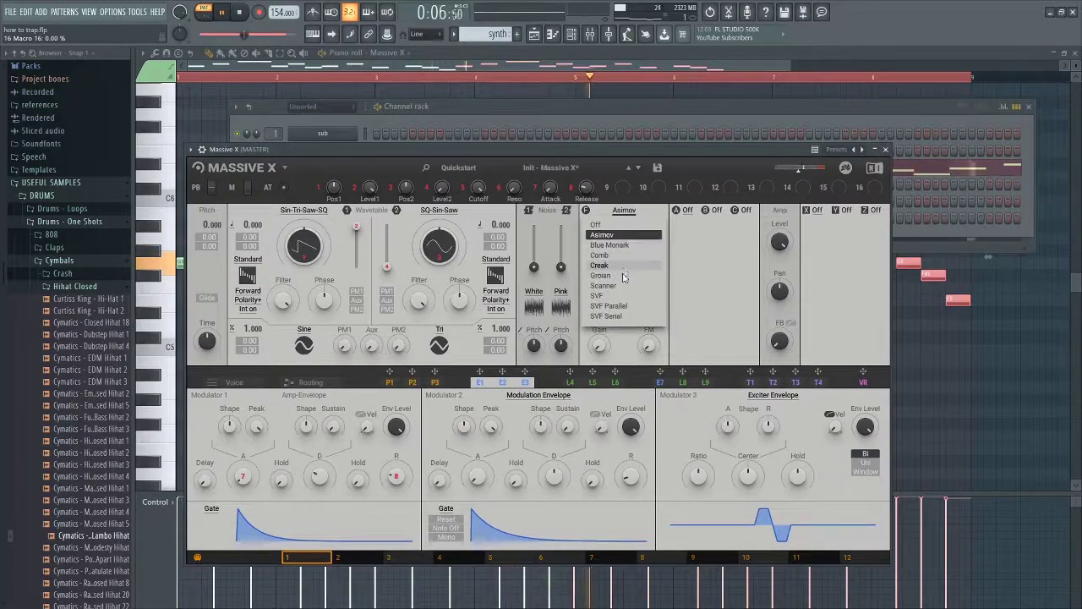
{"action": "left_click", "coordinate": [602, 275]}
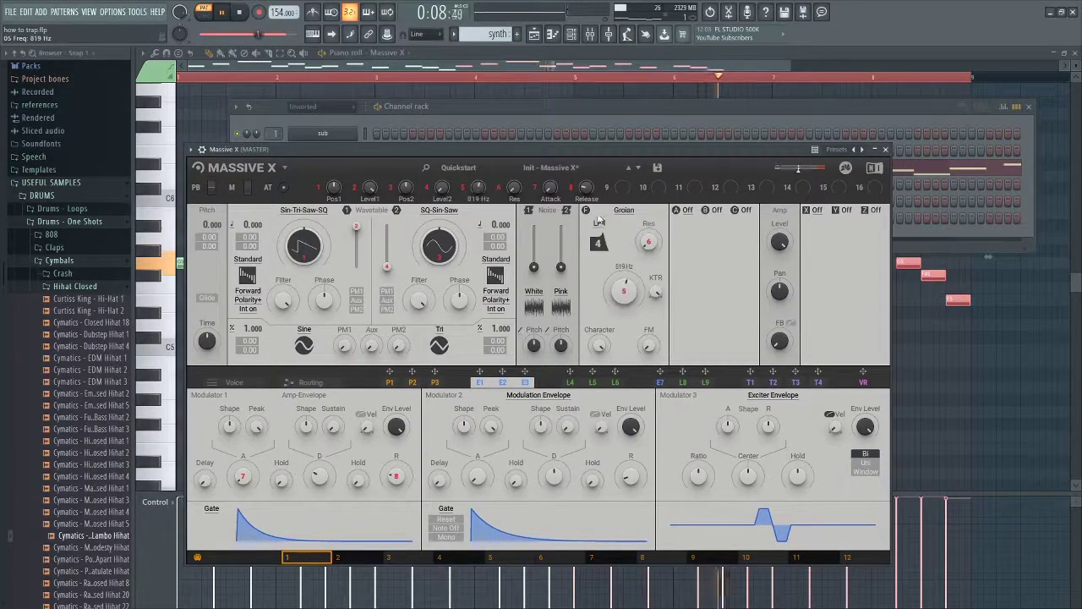
{"action": "left_click", "coordinate": [624, 211]}
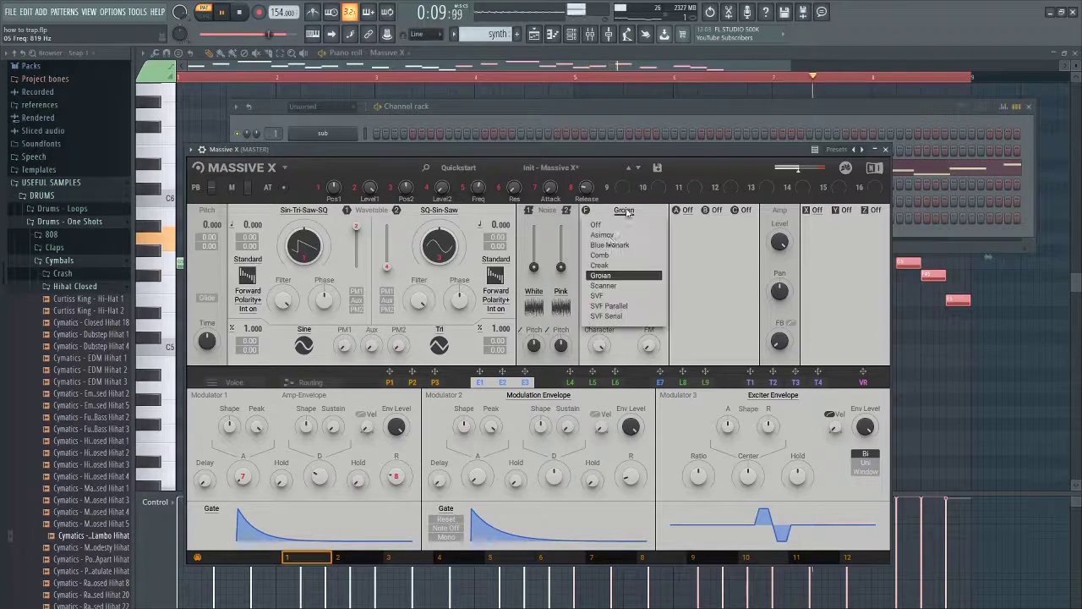
{"action": "left_click", "coordinate": [600, 264]}
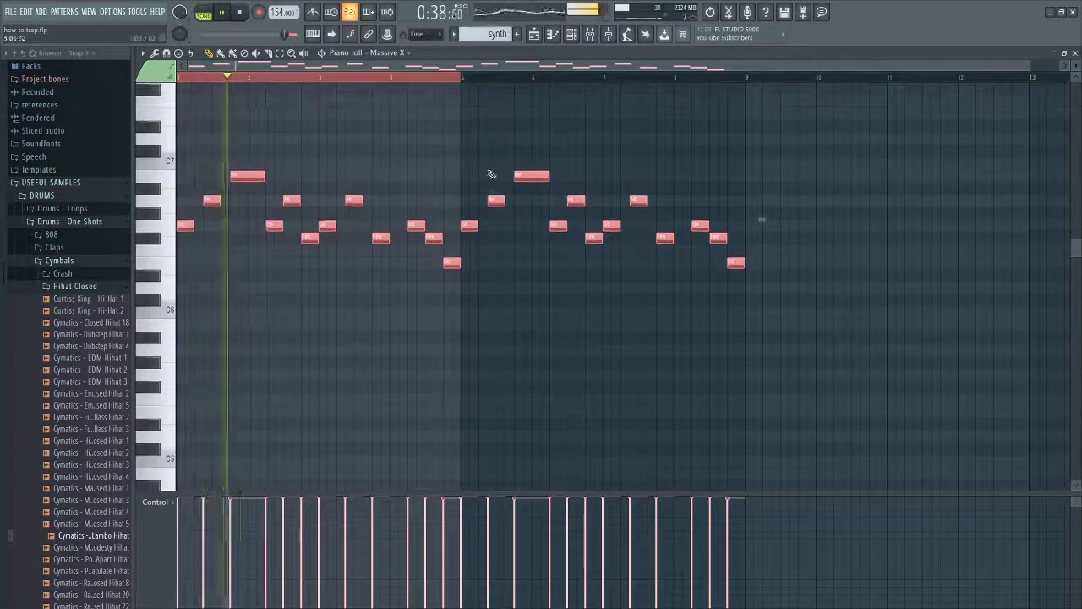
Delete the repeated synth melody notes from bar 5 onward, leaving only the first four bars.
{"action": "left_click_drag", "start_coordinate": [488, 159], "coordinate": [706, 275]}
{"action": "left_click_drag", "start_coordinate": [460, 208], "coordinate": [499, 232]}
{"action": "left_click_drag", "start_coordinate": [667, 234], "coordinate": [756, 295]}
{"action": "key", "text": "Delete"}
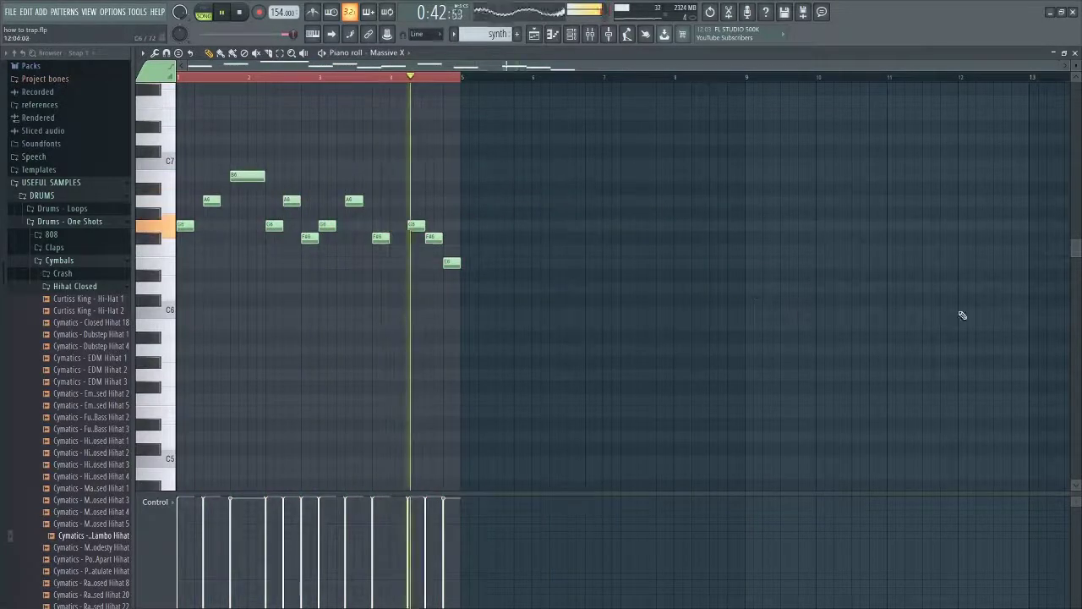
Select all notes of the four-bar synth melody in the piano roll.
{"action": "scroll", "coordinate": [961, 314], "scroll_direction": "up", "scroll_amount": 2}
{"action": "scroll", "coordinate": [197, 274], "scroll_direction": "up", "scroll_amount": 3}
{"action": "scroll", "coordinate": [197, 274], "scroll_direction": "up", "scroll_amount": 1}
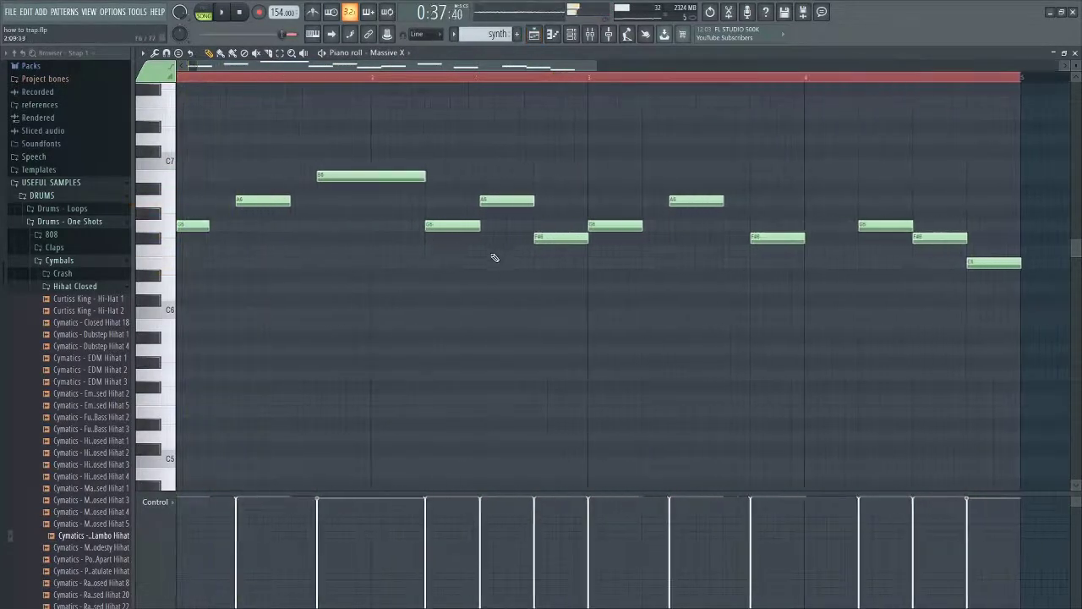
{"action": "scroll", "coordinate": [496, 253], "scroll_direction": "down", "scroll_amount": 1}
{"action": "left_click_drag", "start_coordinate": [845, 326], "coordinate": [322, 144]}
{"action": "key", "text": "ctrl+a"}
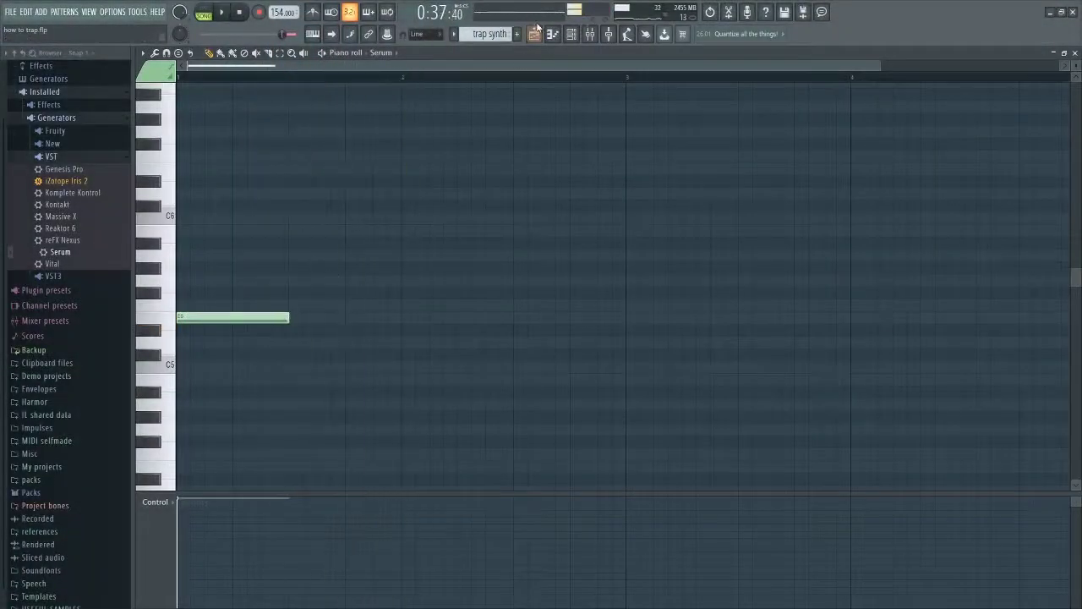
Return to the playlist and trim the start of the bass clip on Track 2 to the middle of bar 25.
{"action": "key", "text": "space"}
{"action": "left_click", "coordinate": [534, 34]}
{"action": "key", "text": "space"}
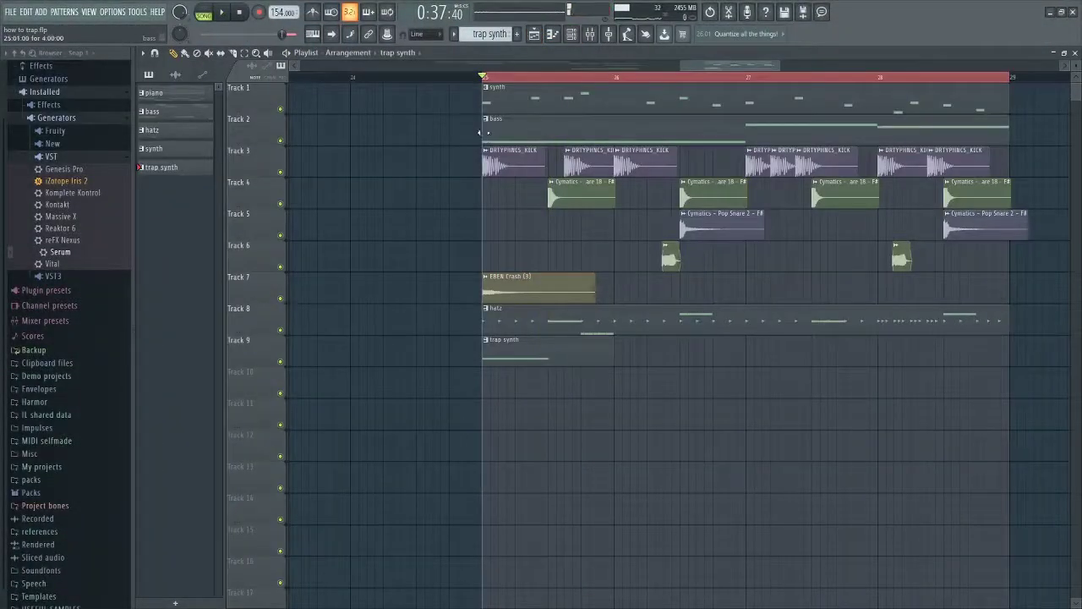
{"action": "left_click_drag", "start_coordinate": [480, 132], "coordinate": [556, 133]}
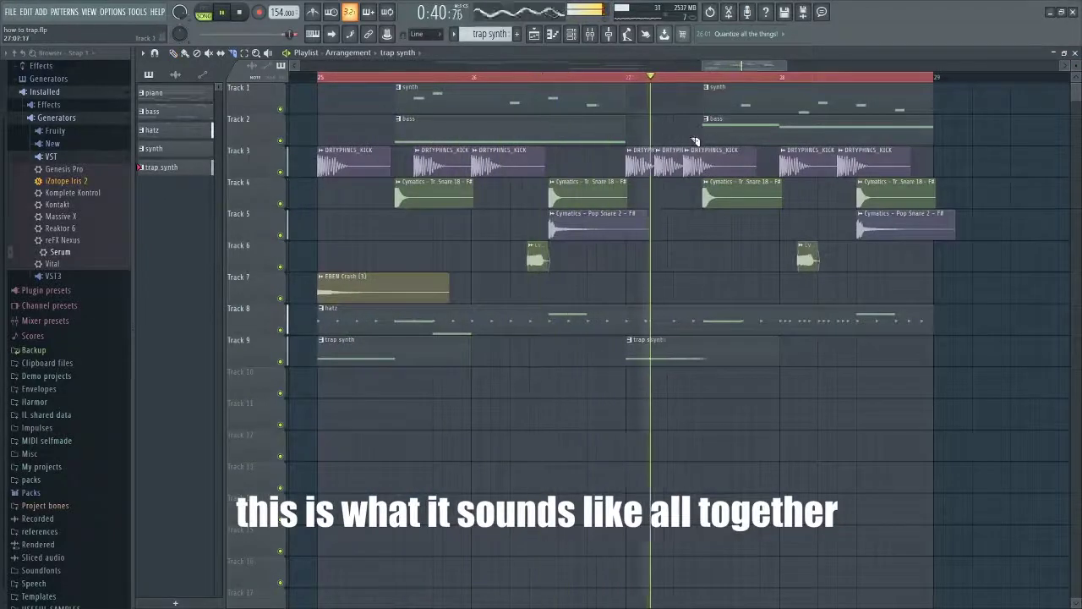
Close the Serum #2 window and go back from its piano roll to the playlist arrangement.
{"action": "scroll", "coordinate": [683, 315], "scroll_direction": "down", "scroll_amount": 4}
{"action": "scroll", "coordinate": [673, 350], "scroll_direction": "up", "scroll_amount": 3}
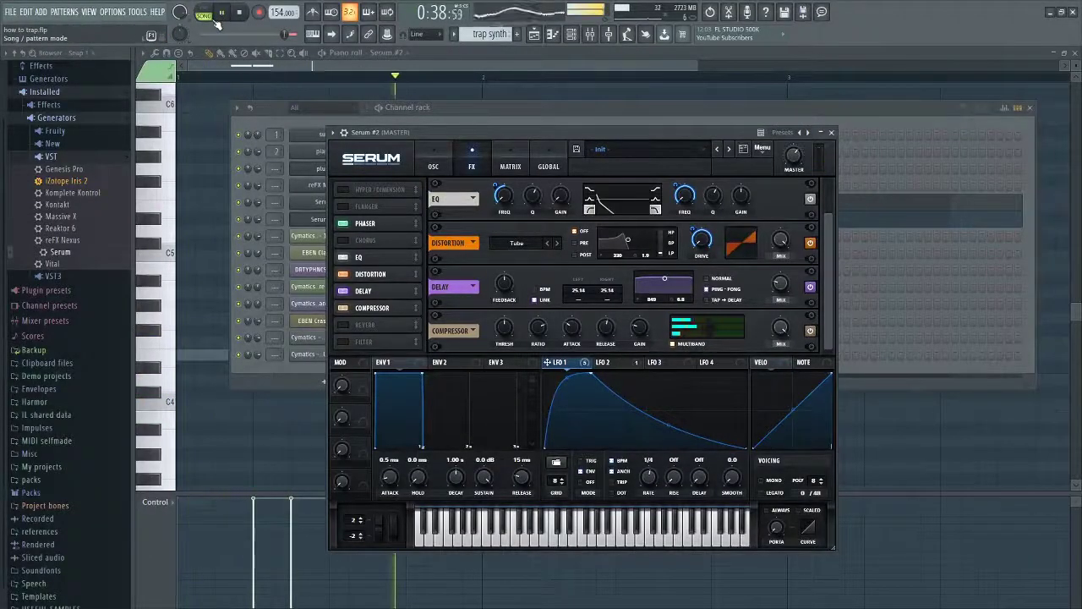
{"action": "left_click", "coordinate": [1063, 271]}
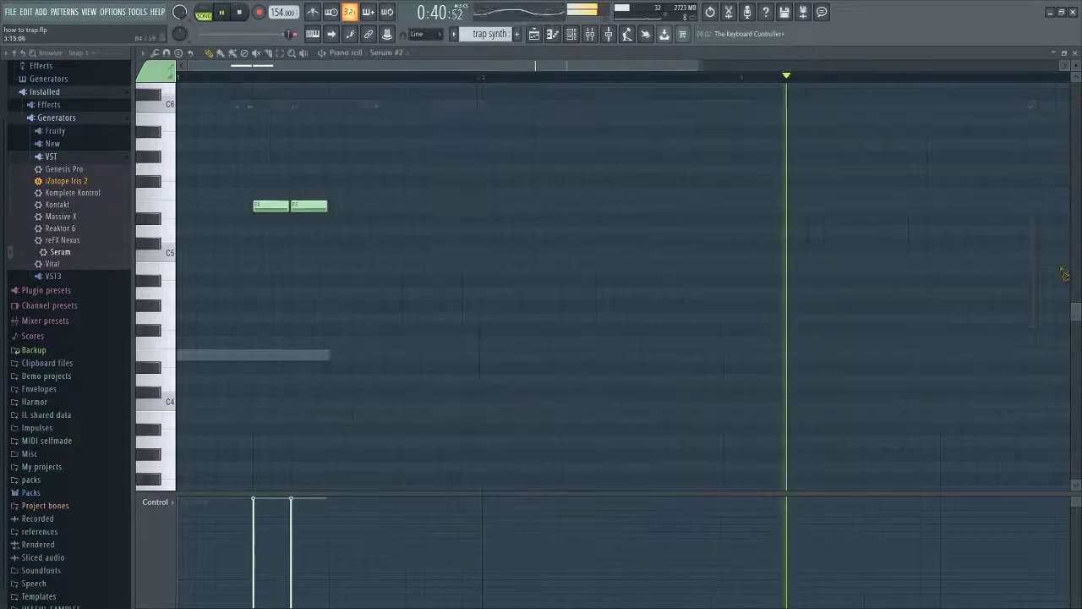
{"action": "scroll", "coordinate": [408, 283], "scroll_direction": "down", "scroll_amount": 2}
{"action": "scroll", "coordinate": [409, 282], "scroll_direction": "down", "scroll_amount": 1}
{"action": "left_click", "coordinate": [534, 34]}
{"action": "scroll", "coordinate": [558, 365], "scroll_direction": "down", "scroll_amount": 2}
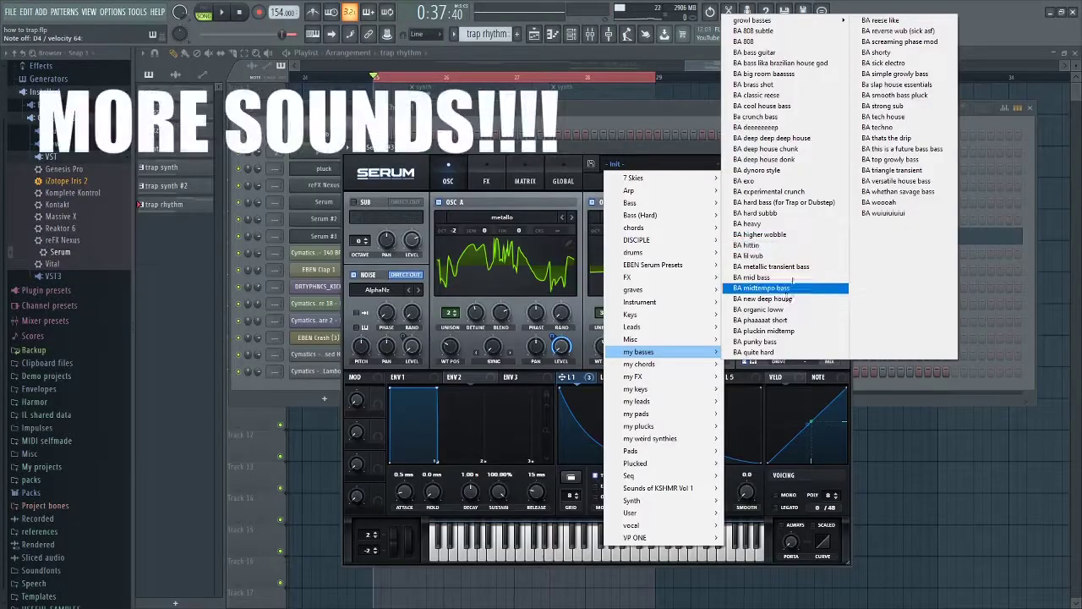
Load a preset from the my basses category into Serum for the trap rhythm pattern and return to the playlist.
{"action": "left_click", "coordinate": [802, 269]}
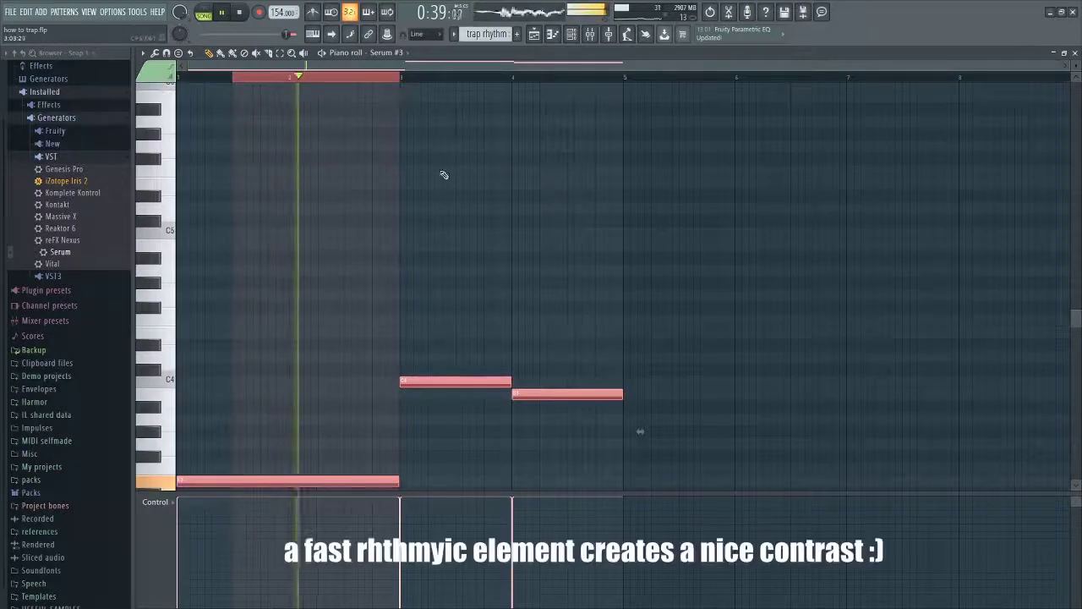
{"action": "left_click", "coordinate": [534, 35]}
{"action": "scroll", "coordinate": [526, 469], "scroll_direction": "up", "scroll_amount": 4}
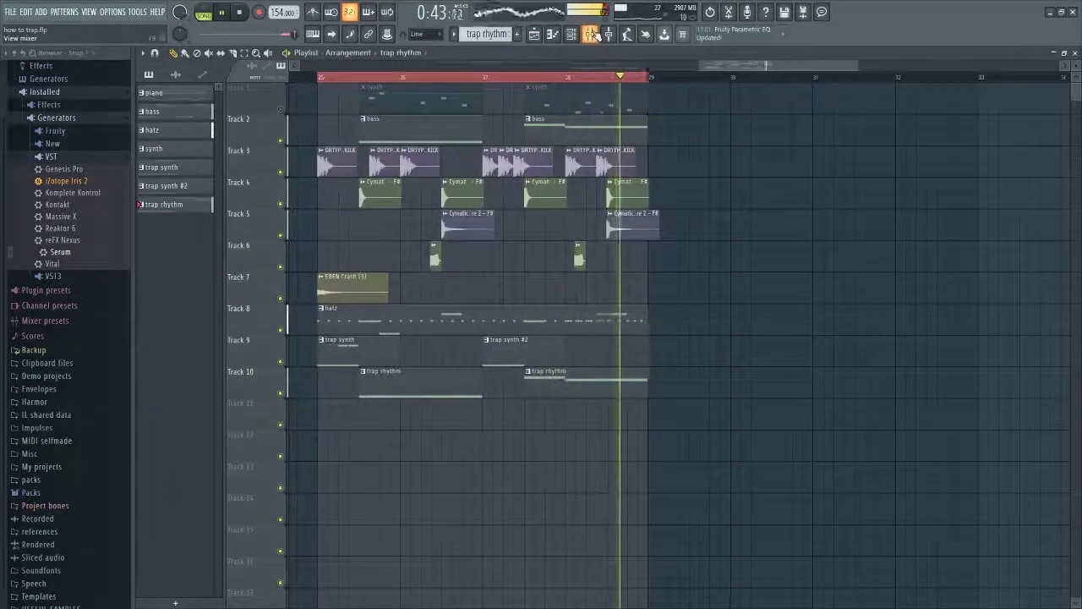
{"action": "key", "text": "F9"}
{"action": "key", "text": "F9"}
{"action": "key", "text": "F6"}
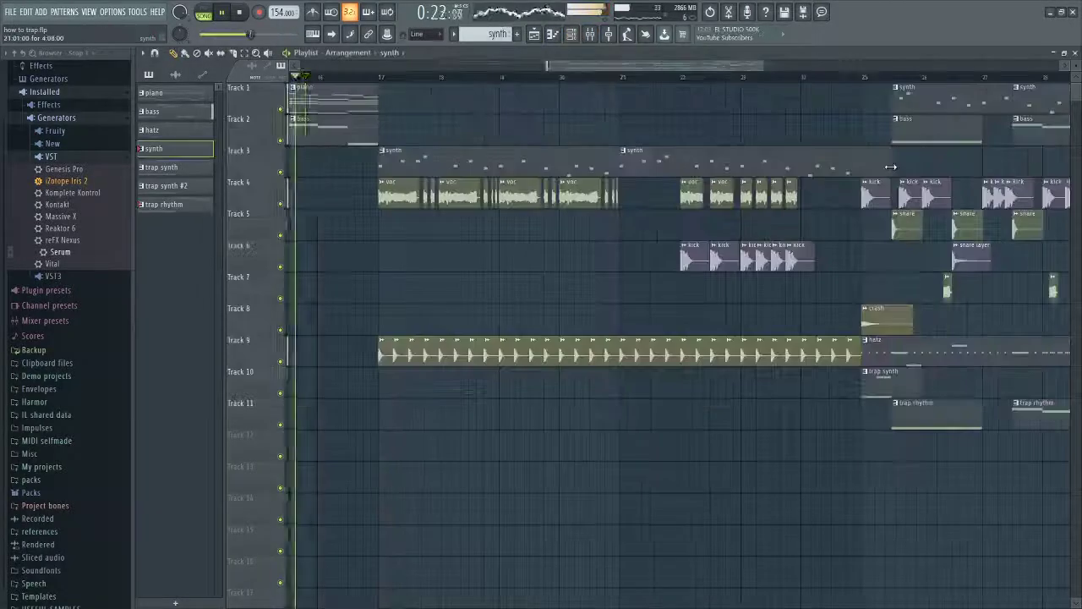
Repeat the opening bar of the synth pattern on Track 3 at bar 22, above the chopped vocal.
{"action": "scroll", "coordinate": [893, 107], "scroll_direction": "down", "scroll_amount": 3}
{"action": "left_click_drag", "start_coordinate": [783, 106], "coordinate": [952, 55]}
{"action": "key", "text": "shift+Down"}
{"action": "key", "text": "shift+Down"}
{"action": "scroll", "coordinate": [913, 118], "scroll_direction": "up", "scroll_amount": 1}
{"action": "scroll", "coordinate": [913, 118], "scroll_direction": "up", "scroll_amount": 4}
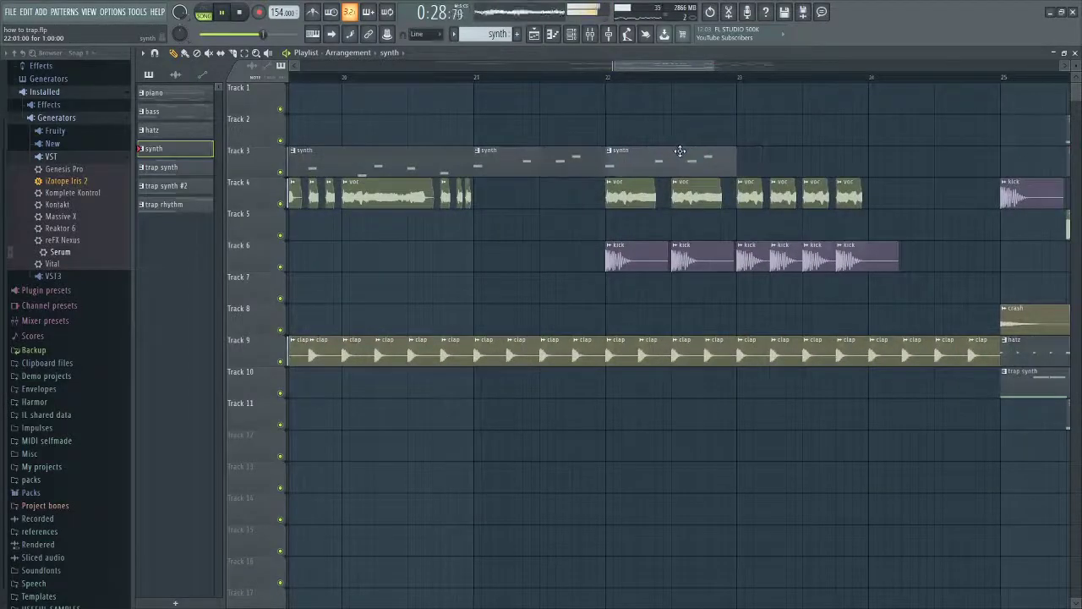
Fill bar 23 on Track 3 with progressively shorter repeats of the synth clip, in time with the vocal chops and kicks.
{"action": "left_click_drag", "start_coordinate": [742, 169], "coordinate": [495, 159]}
{"action": "left_click", "coordinate": [505, 140], "text": "ctrl"}
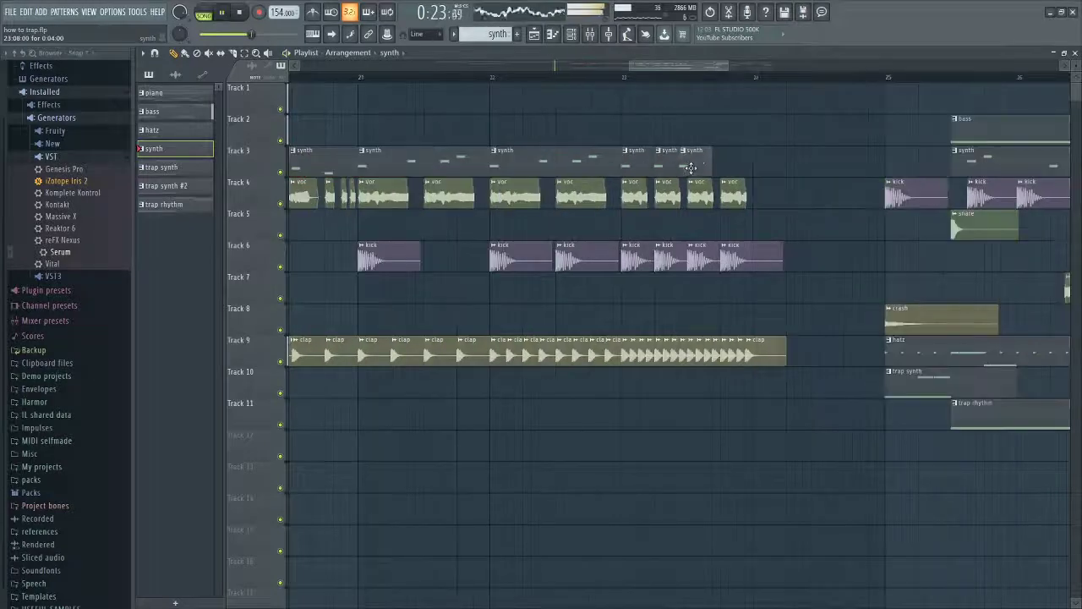
{"action": "scroll", "coordinate": [716, 165], "scroll_direction": "up", "scroll_amount": 2}
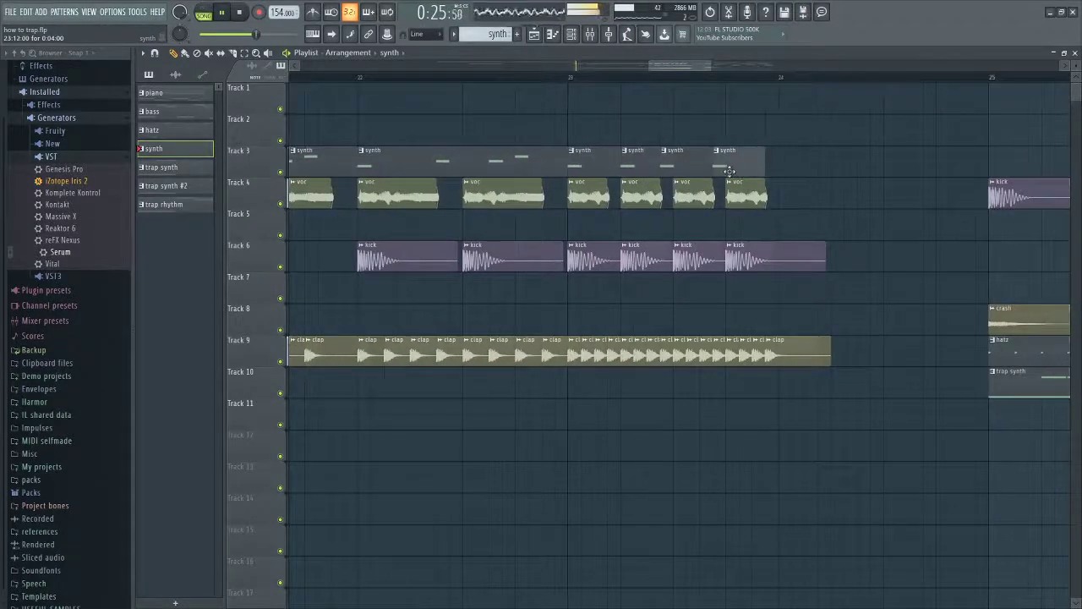
{"action": "scroll", "coordinate": [729, 171], "scroll_direction": "up", "scroll_amount": 2}
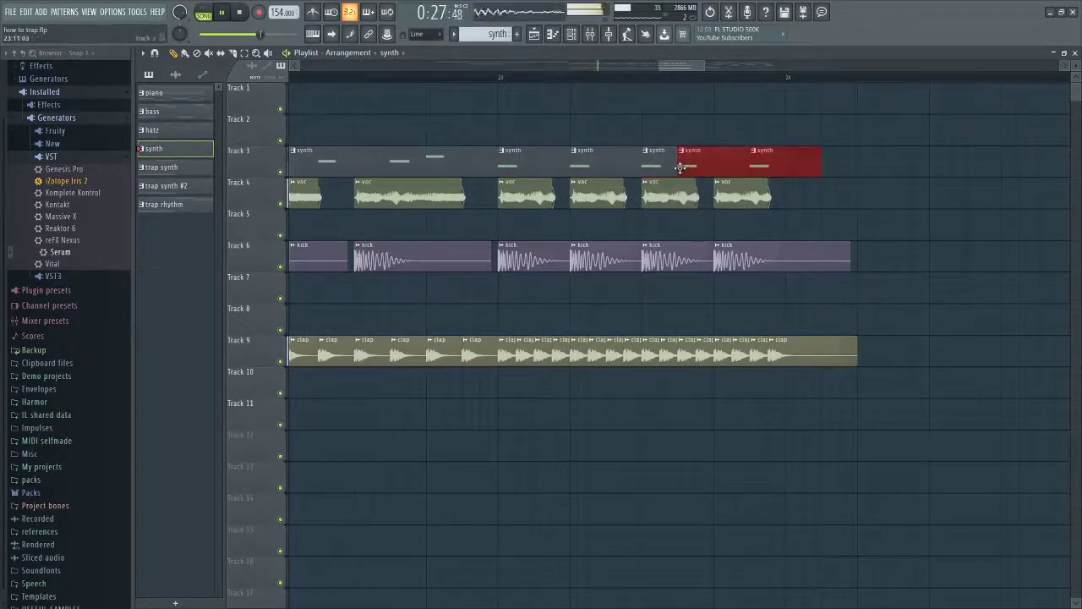
{"action": "scroll", "coordinate": [729, 127], "scroll_direction": "down", "scroll_amount": 5}
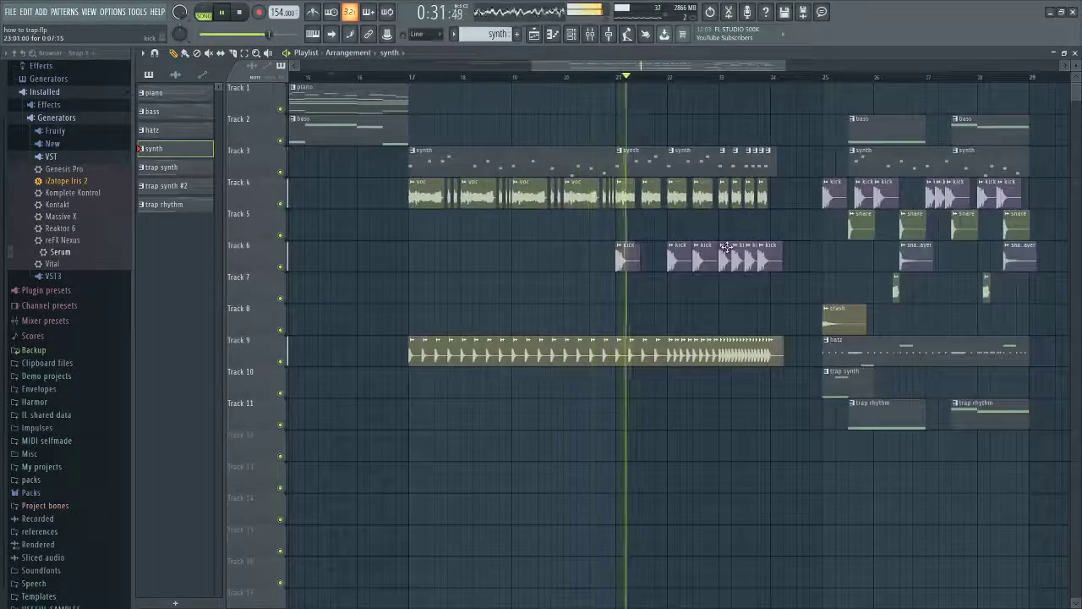
Place KSHMR_Medium_Sweep_Up_02 from the UPLIFTER samples on Track 14 ending at bar 24, and adjust its channel settings.
{"action": "scroll", "coordinate": [744, 258], "scroll_direction": "up", "scroll_amount": 2}
{"action": "scroll", "coordinate": [744, 258], "scroll_direction": "up", "scroll_amount": 4}
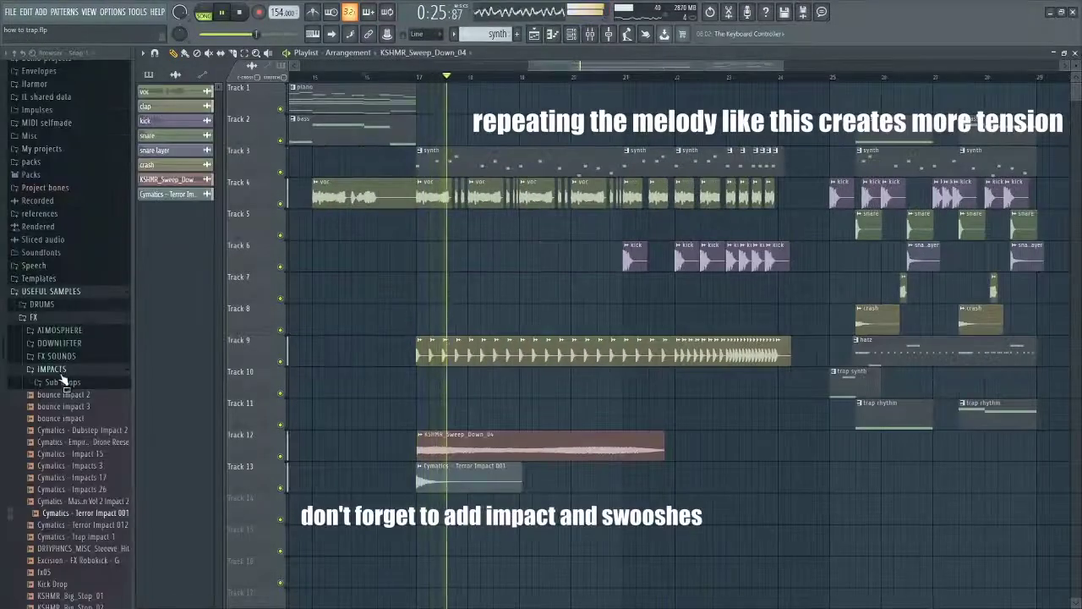
{"action": "left_click", "coordinate": [99, 426]}
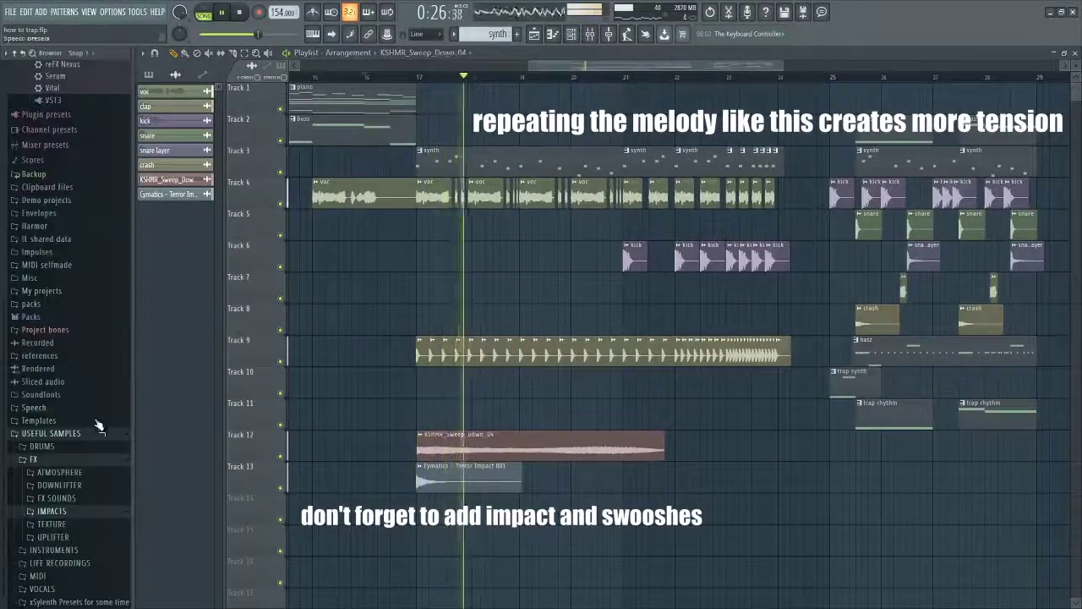
{"action": "left_click", "coordinate": [64, 536]}
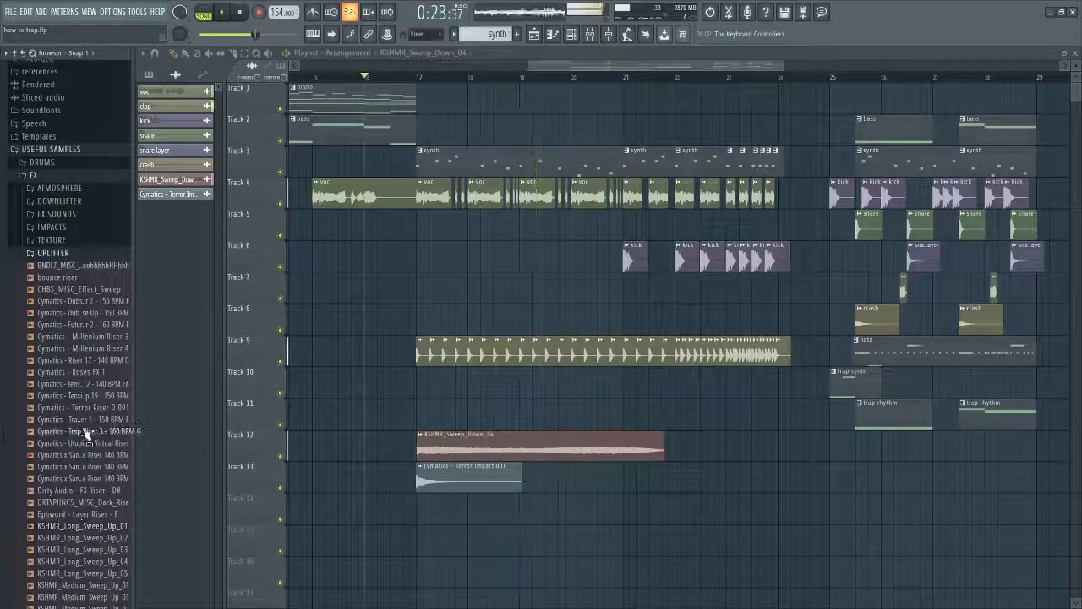
{"action": "left_click_drag", "start_coordinate": [82, 395], "coordinate": [696, 517]}
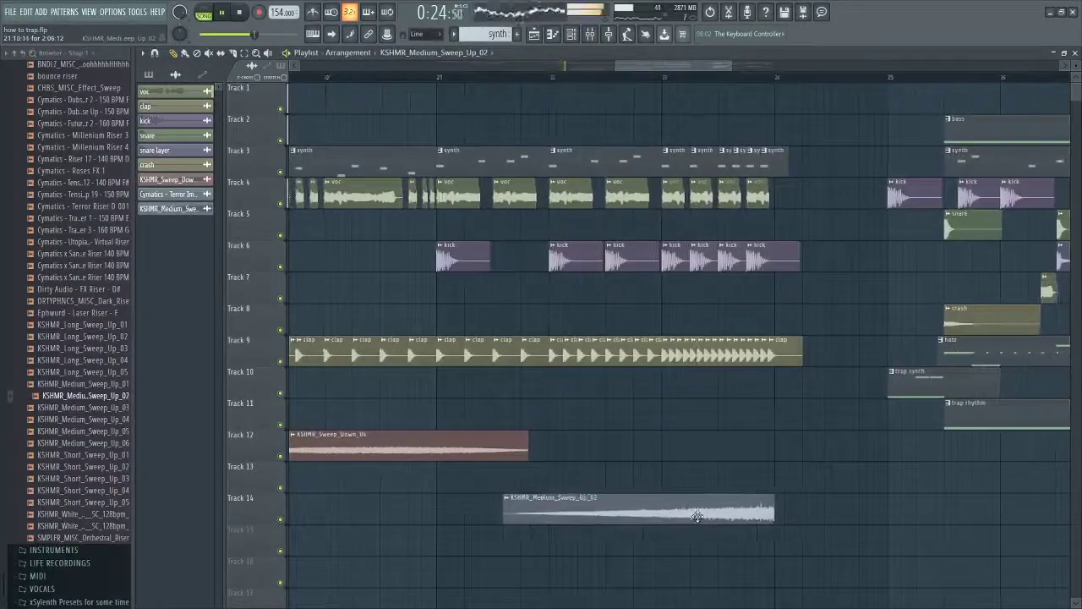
{"action": "double_click", "coordinate": [697, 516]}
{"action": "left_click_drag", "start_coordinate": [433, 181], "coordinate": [432, 190]}
{"action": "key", "text": "Escape"}
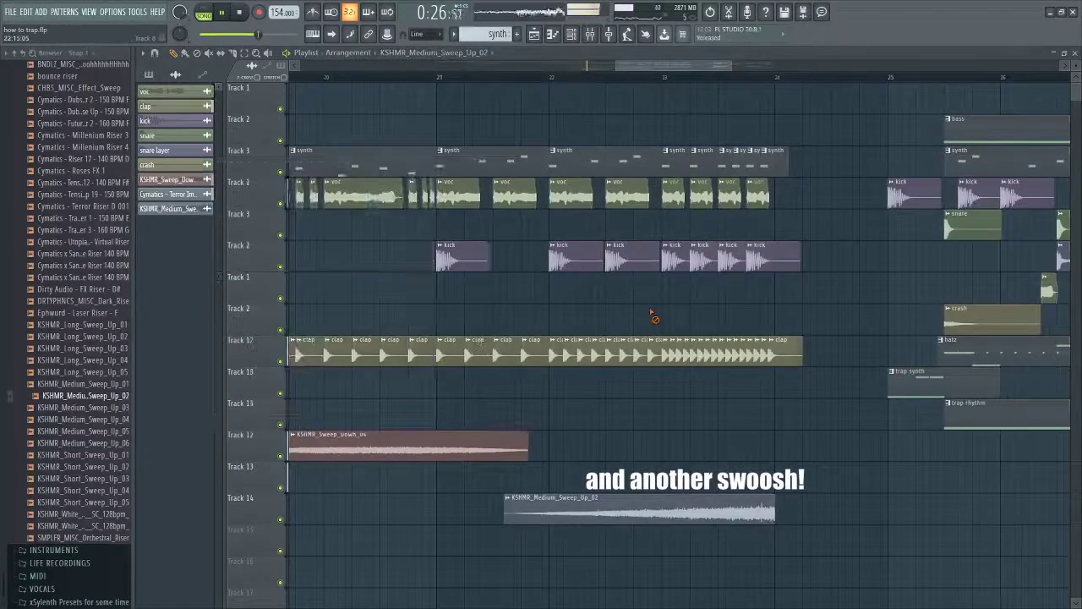
Create a new pattern named riser.
{"action": "scroll", "coordinate": [672, 316], "scroll_direction": "down", "scroll_amount": 3}
{"action": "left_click", "coordinate": [516, 34]}
{"action": "type", "text": "riser"}
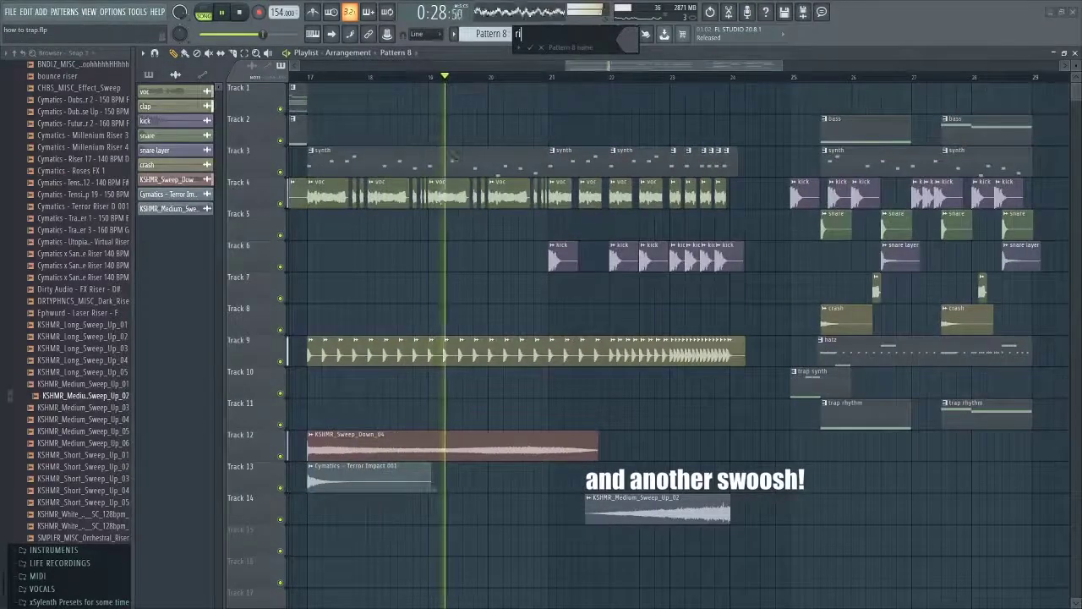
{"action": "key", "text": "Return"}
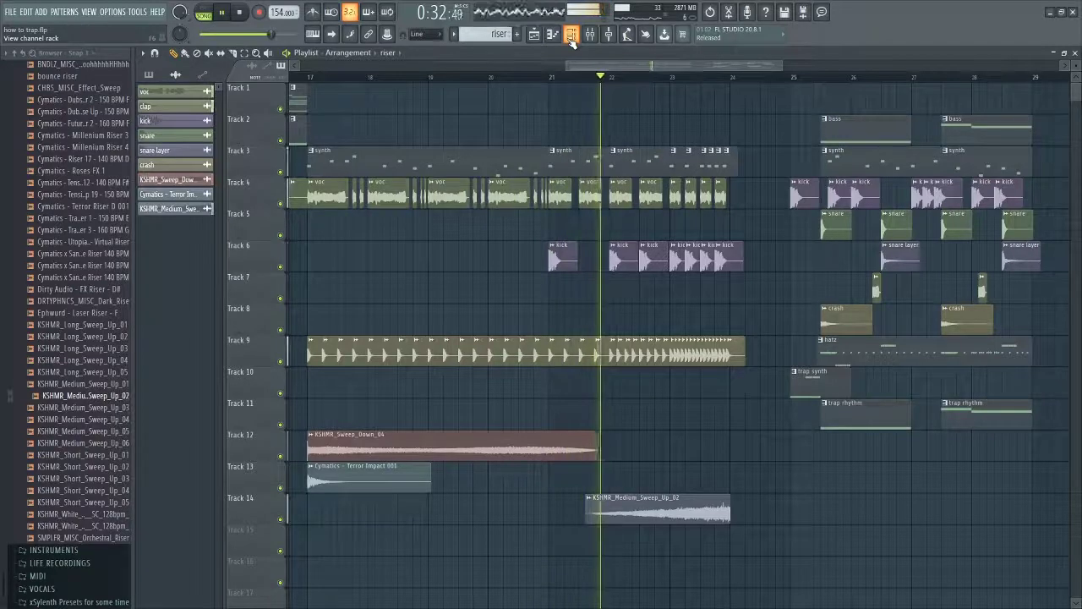
List all channels in the channel rack and load the FX [BRKS] Boneless riser preset in reFX Nexus.
{"action": "left_click", "coordinate": [572, 37]}
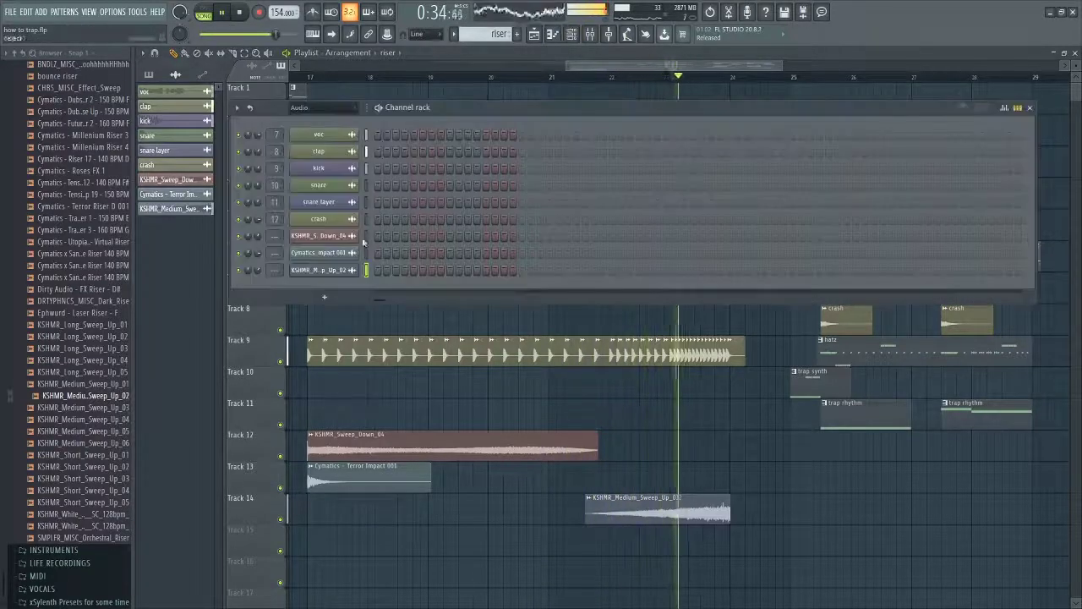
{"action": "left_click", "coordinate": [331, 119]}
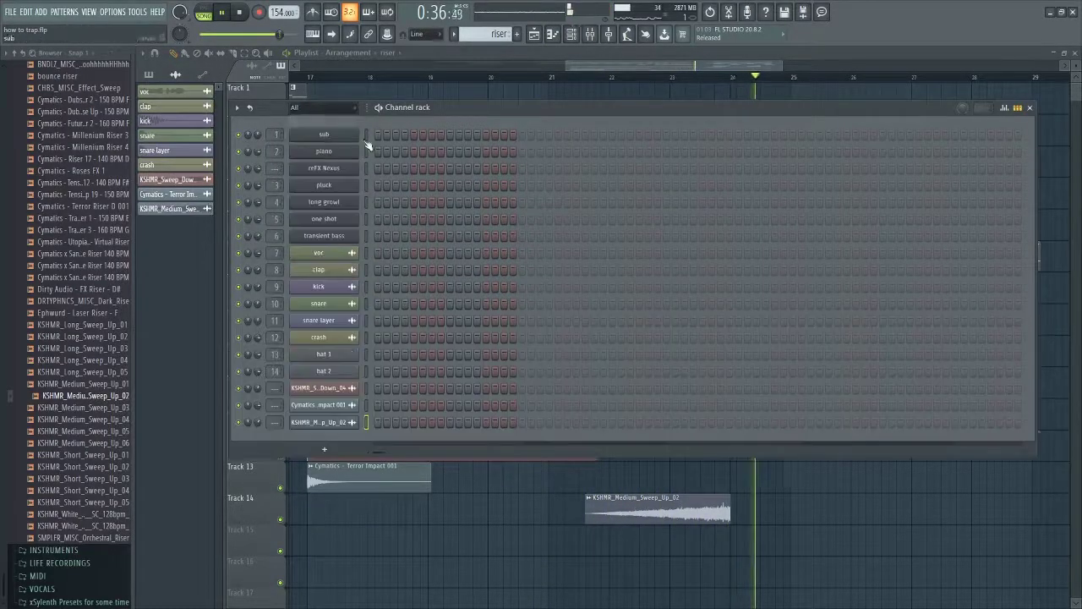
{"action": "left_click", "coordinate": [356, 201]}
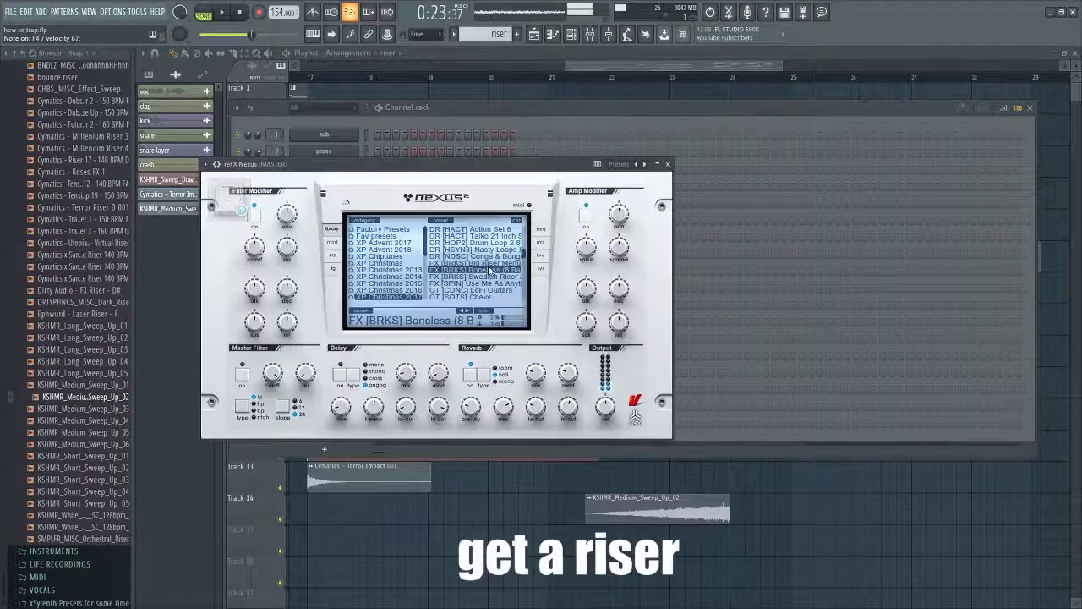
{"action": "left_click", "coordinate": [466, 107]}
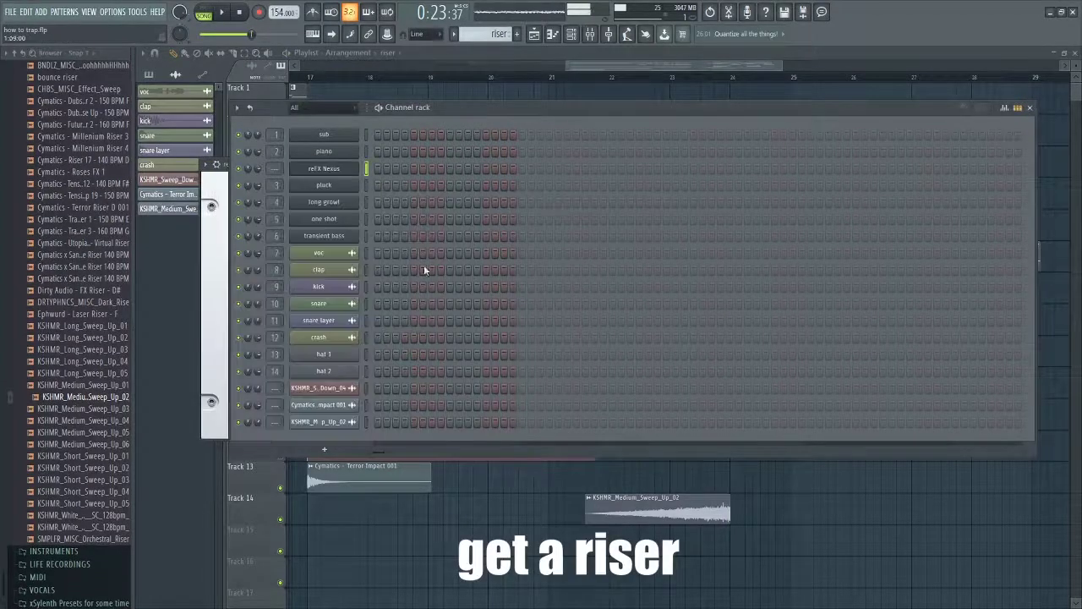
Open the piano roll of the reFX Nexus riser channel.
{"action": "right_click", "coordinate": [350, 177]}
{"action": "left_click", "coordinate": [398, 171]}
{"action": "scroll", "coordinate": [225, 363], "scroll_direction": "down", "scroll_amount": 3}
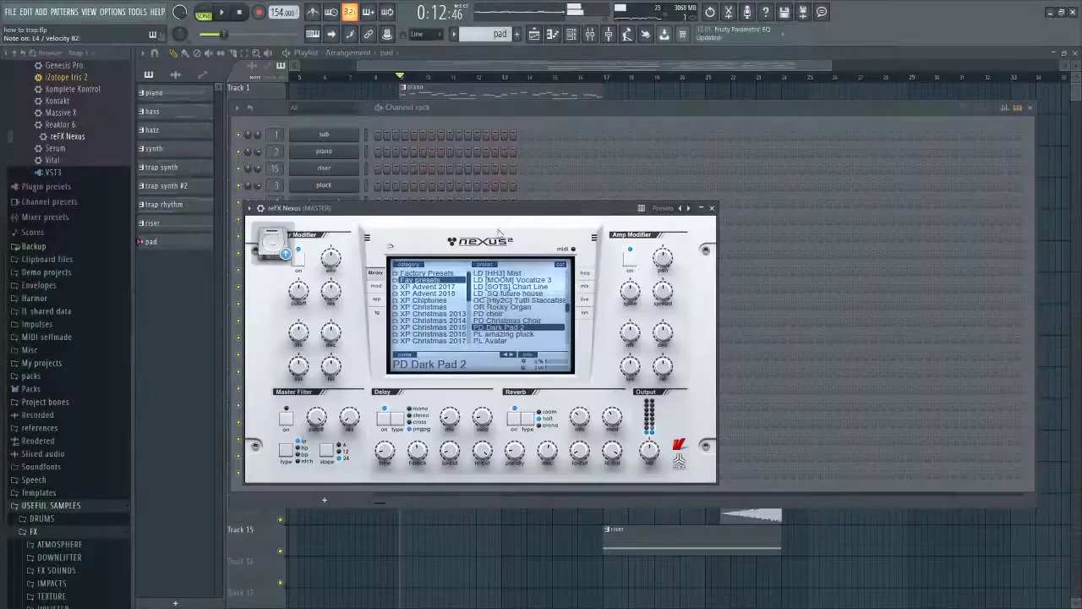
Write the Nexus pad melody with E5, A5 and C6 notes in the piano roll, adding a two-bar E5 at bar 5.
{"action": "left_click", "coordinate": [427, 126]}
{"action": "right_click", "coordinate": [345, 253]}
{"action": "left_click", "coordinate": [375, 253]}
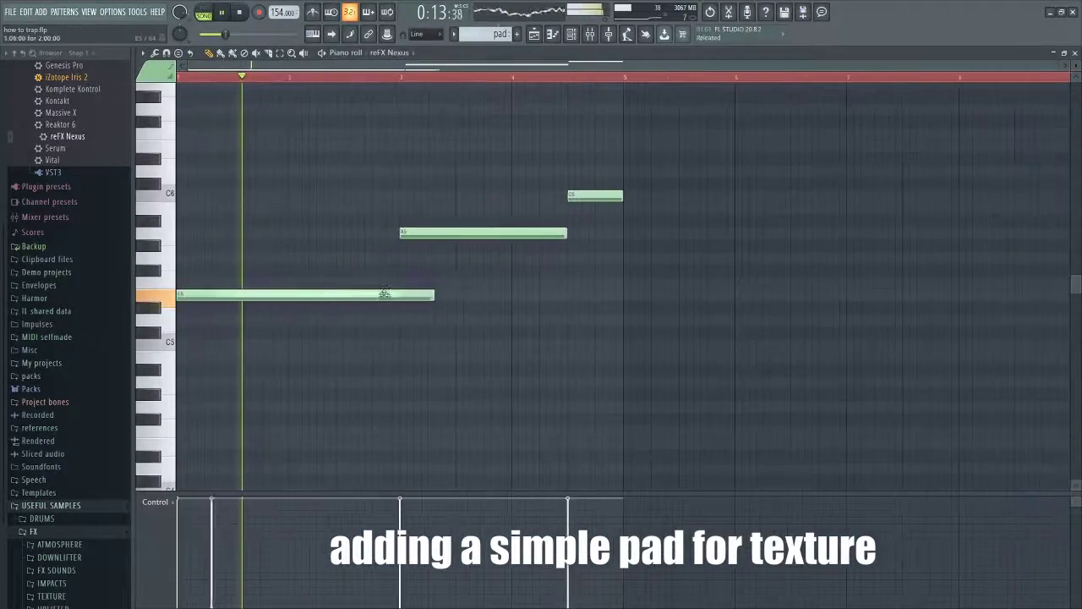
{"action": "left_click", "coordinate": [634, 295]}
{"action": "scroll", "coordinate": [778, 305], "scroll_direction": "down", "scroll_amount": 2}
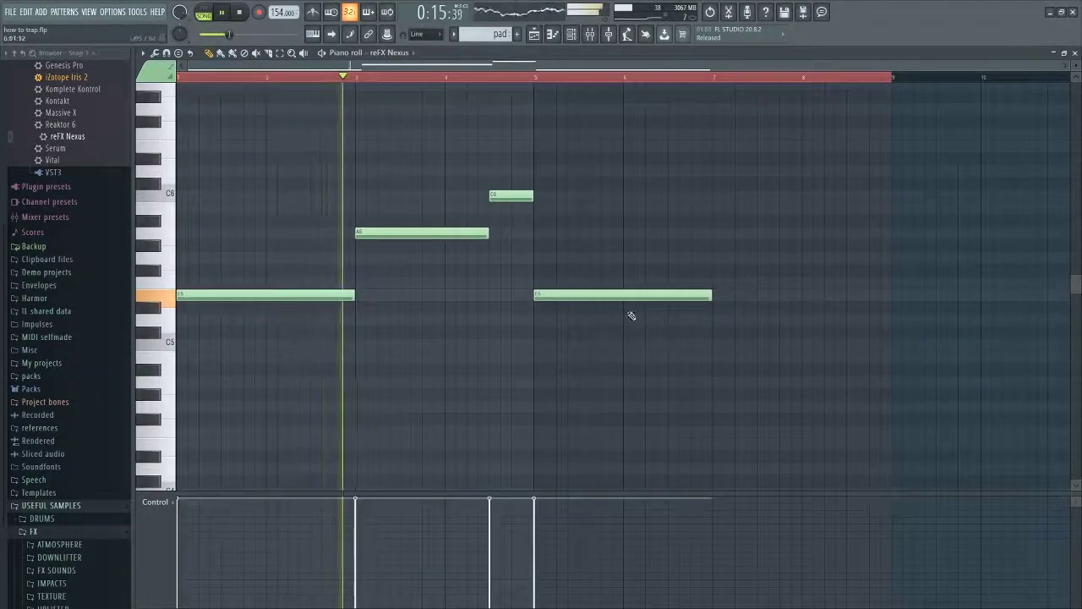
{"action": "scroll", "coordinate": [652, 307], "scroll_direction": "up", "scroll_amount": 1}
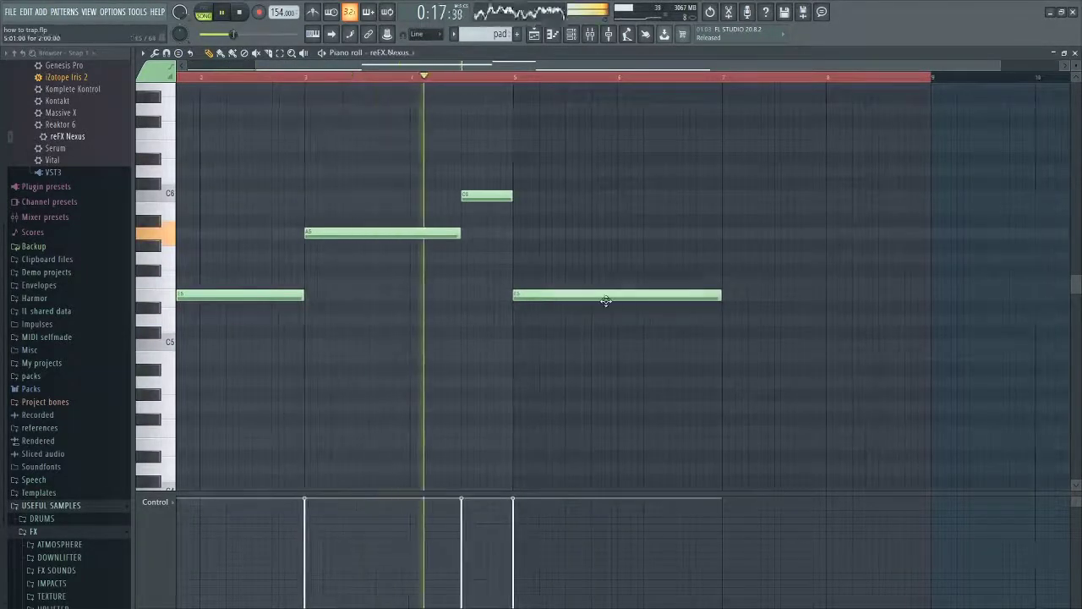
Continue the pad melody with another note after the start of bar 7 and raise it in pitch.
{"action": "left_click", "coordinate": [782, 295]}
{"action": "left_click_drag", "start_coordinate": [862, 293], "coordinate": [817, 208]}
{"action": "scroll", "coordinate": [838, 326], "scroll_direction": "down", "scroll_amount": 2}
{"action": "scroll", "coordinate": [838, 327], "scroll_direction": "up", "scroll_amount": 2}
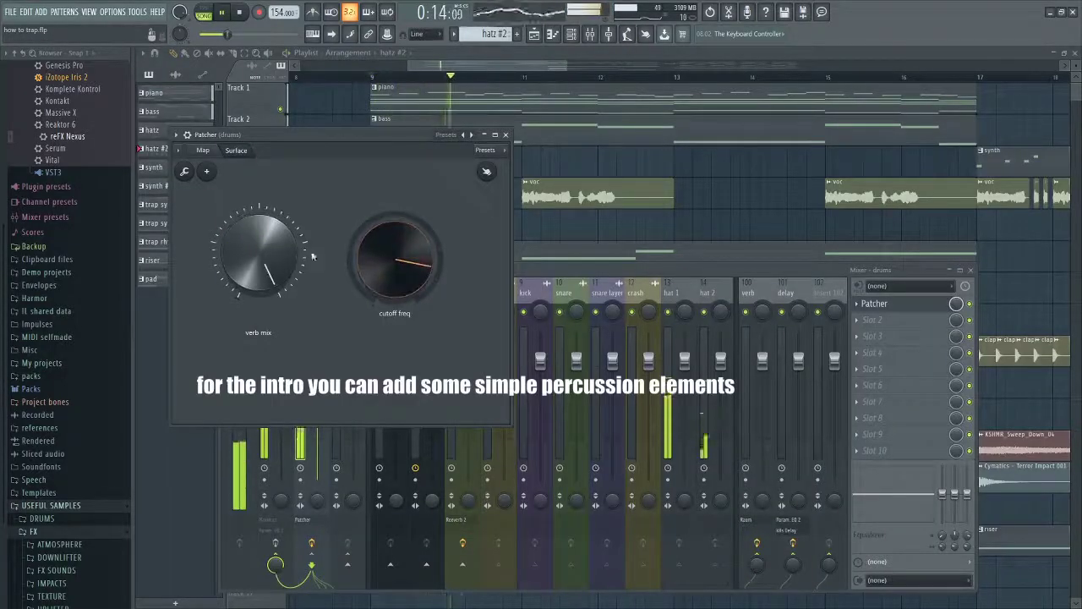
Adjust the cutoff freq knob on the drums Patcher surface to filter the intro percussion.
{"action": "left_click_drag", "start_coordinate": [388, 252], "coordinate": [388, 237]}
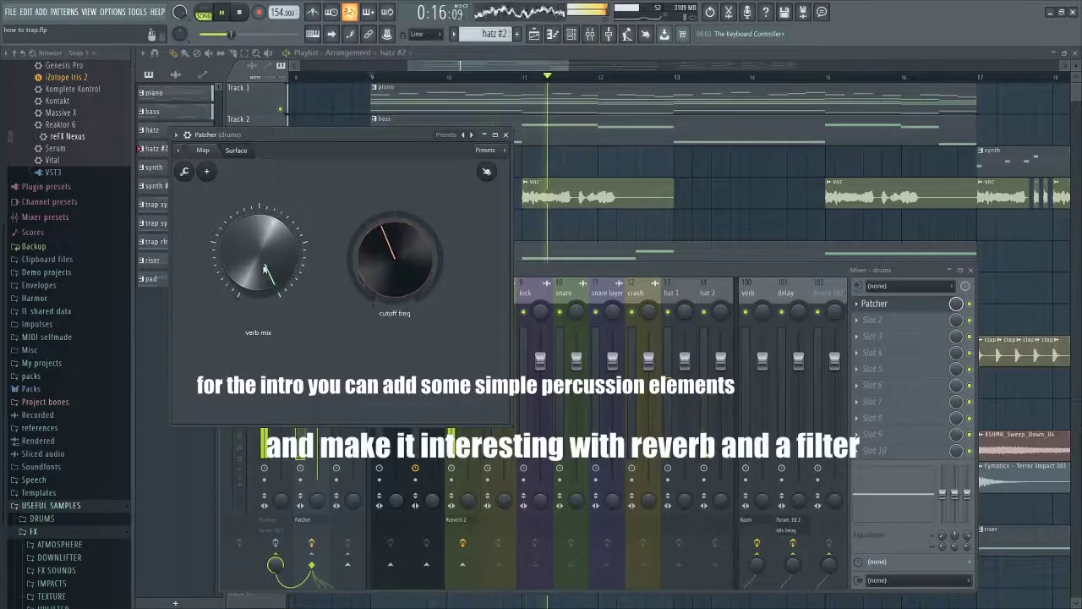
{"action": "mouse_move", "coordinate": [365, 275]}
{"action": "left_mouse_down"}
{"action": "mouse_move", "coordinate": [378, 254]}
{"action": "mouse_move", "coordinate": [369, 294]}
{"action": "left_mouse_up"}
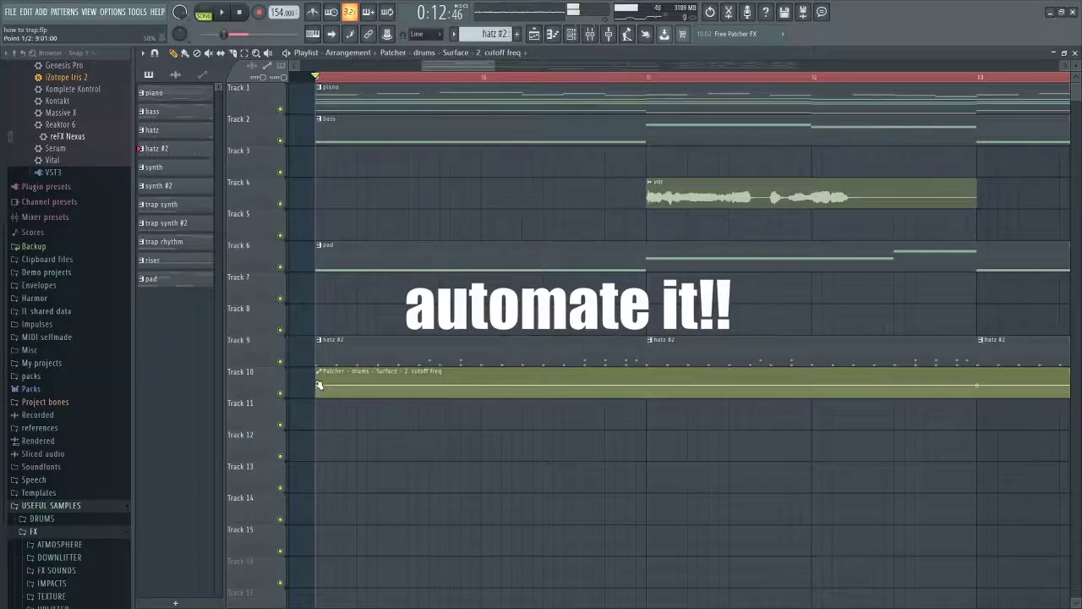
Add control points to the drums cutoff freq automation clip on Track 10 from bar 9, shaping a gently rising and falling curve.
{"action": "key", "text": "space"}
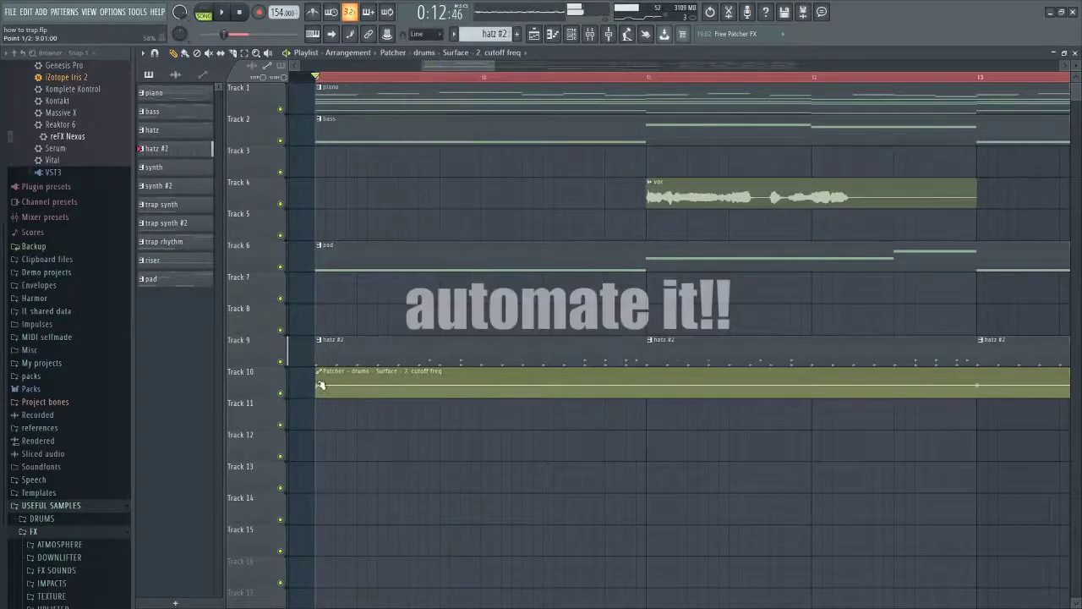
{"action": "key", "text": "space"}
{"action": "key", "text": "space"}
{"action": "key", "text": "space"}
{"action": "right_click", "coordinate": [471, 377]}
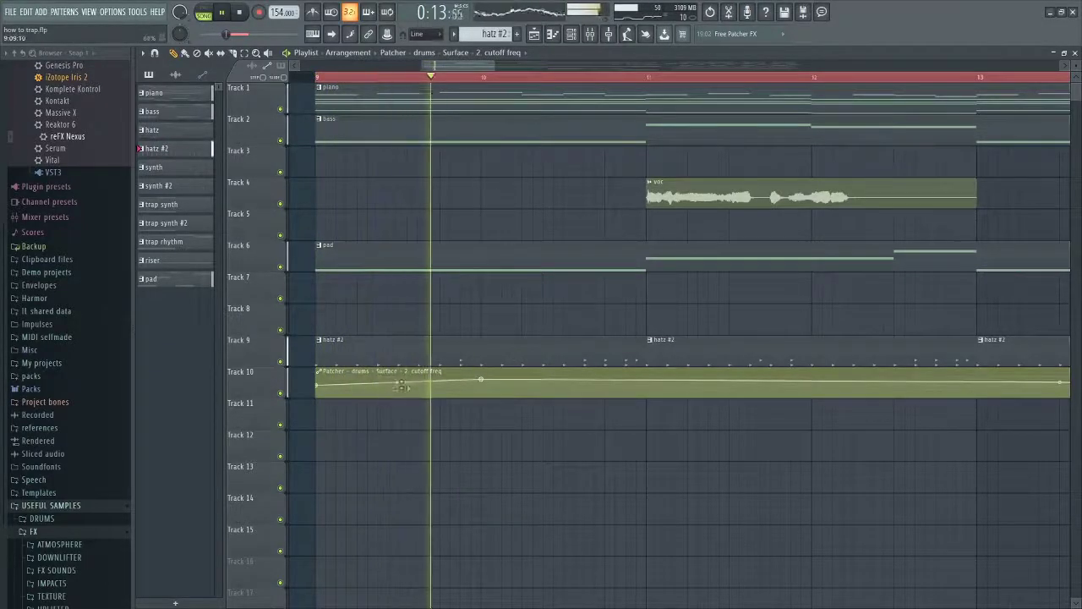
{"action": "key", "text": "space"}
{"action": "key", "text": "space"}
{"action": "right_click", "coordinate": [517, 389]}
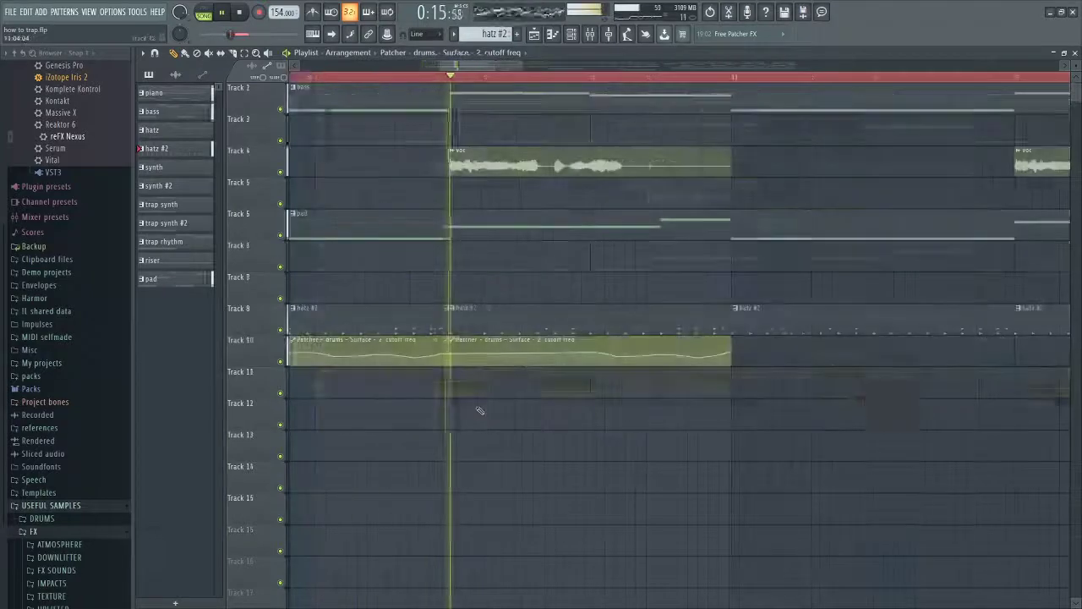
Adjust the repeated cutoff freq automation on Track 10 across the intro.
{"action": "scroll", "coordinate": [478, 410], "scroll_direction": "down", "scroll_amount": 4}
{"action": "left_click_drag", "start_coordinate": [609, 359], "coordinate": [647, 356]}
{"action": "scroll", "coordinate": [548, 432], "scroll_direction": "down", "scroll_amount": 2}
{"action": "scroll", "coordinate": [548, 415], "scroll_direction": "up", "scroll_amount": 2}
{"action": "key", "text": "F9"}
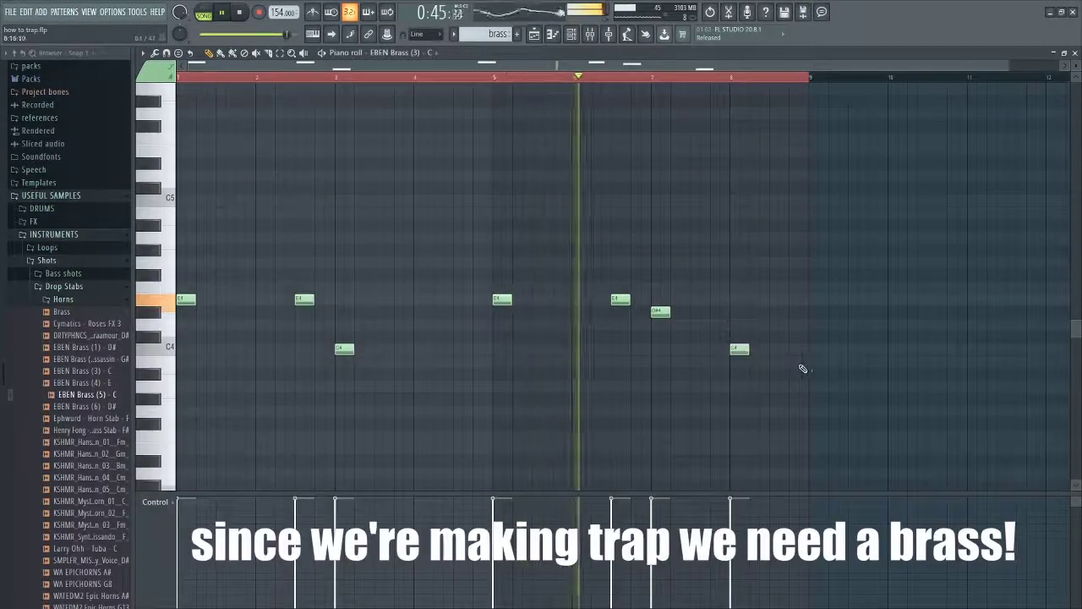
Duplicate the synth, vocal, kick and clap clips of bars 21 to 24 and the Track 14 sweep-up to after the first drop.
{"action": "key", "text": "F5"}
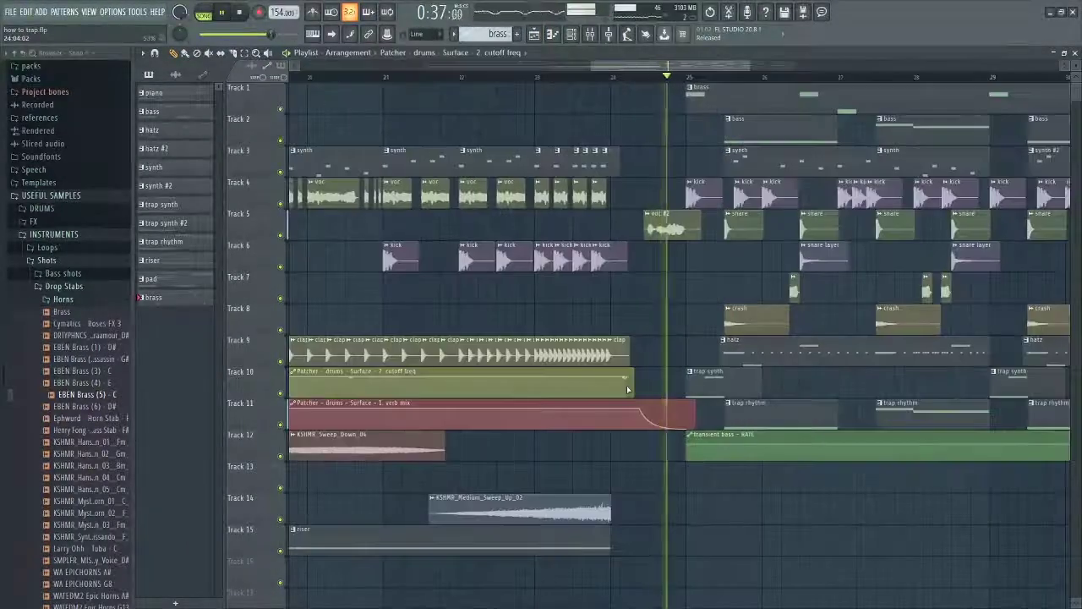
{"action": "left_click_drag", "start_coordinate": [402, 180], "coordinate": [592, 244]}
{"action": "left_click_drag", "start_coordinate": [338, 239], "coordinate": [355, 361]}
{"action": "left_click", "coordinate": [498, 510], "text": "ctrl+shift"}
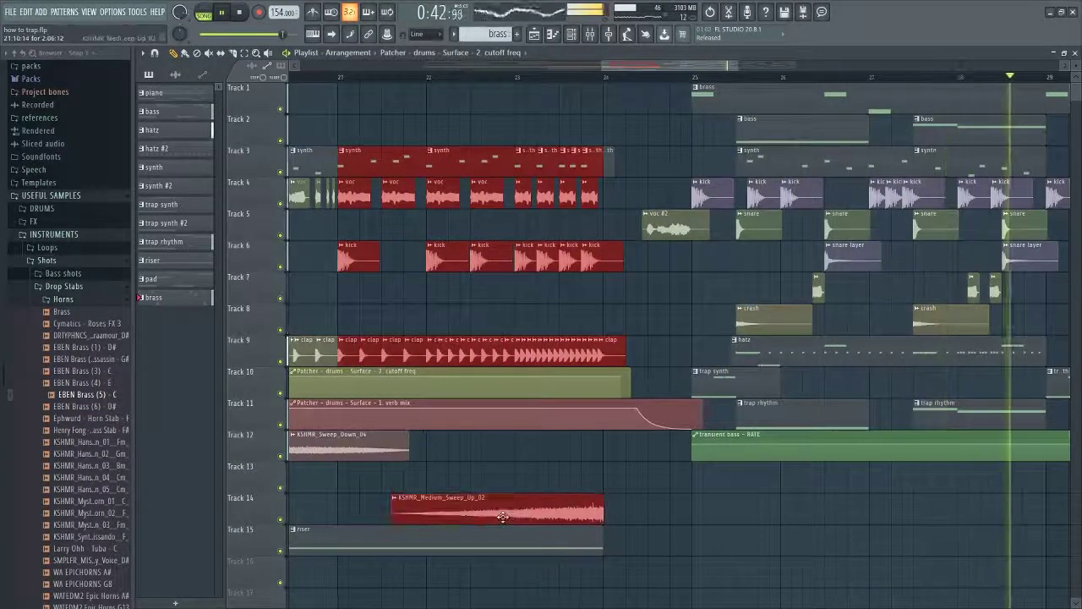
{"action": "scroll", "coordinate": [500, 516], "scroll_direction": "down", "scroll_amount": 5}
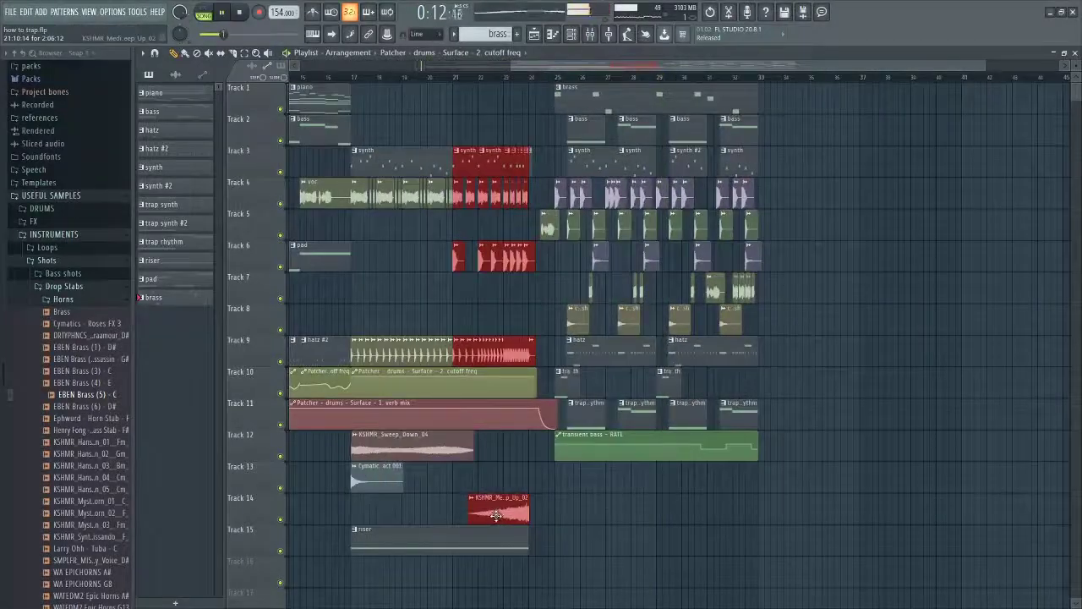
{"action": "left_click_drag", "start_coordinate": [497, 515], "coordinate": [758, 513]}
{"action": "scroll", "coordinate": [814, 518], "scroll_direction": "up", "scroll_amount": 3}
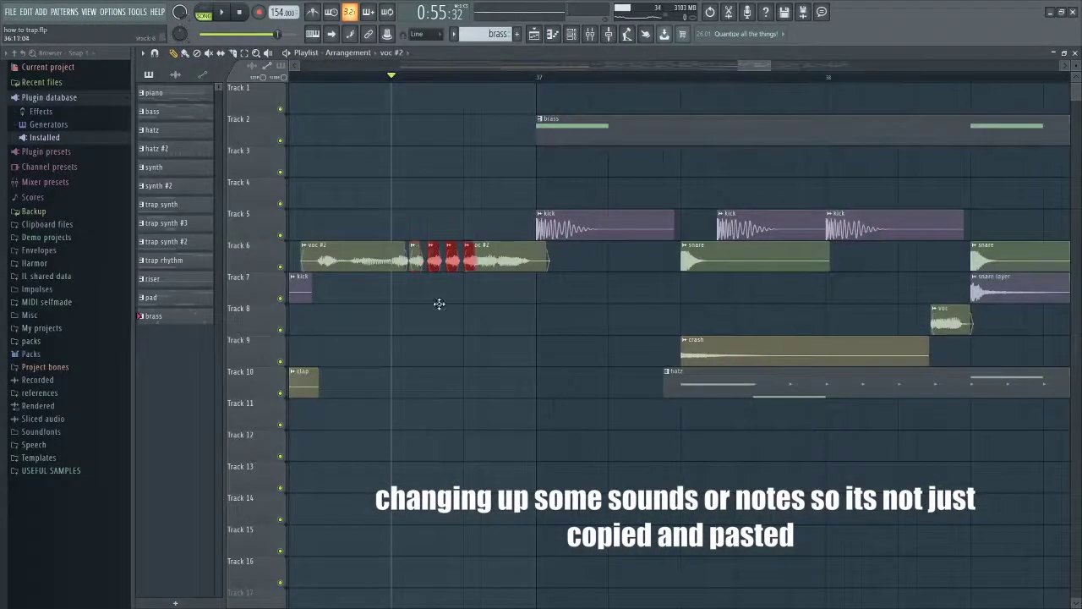
Copy the three short voc #2 chops from Track 6 to Track 12, just after the start of bar 37.
{"action": "left_click_drag", "start_coordinate": [569, 576], "coordinate": [556, 604]}
{"action": "scroll", "coordinate": [567, 411], "scroll_direction": "up", "scroll_amount": 2}
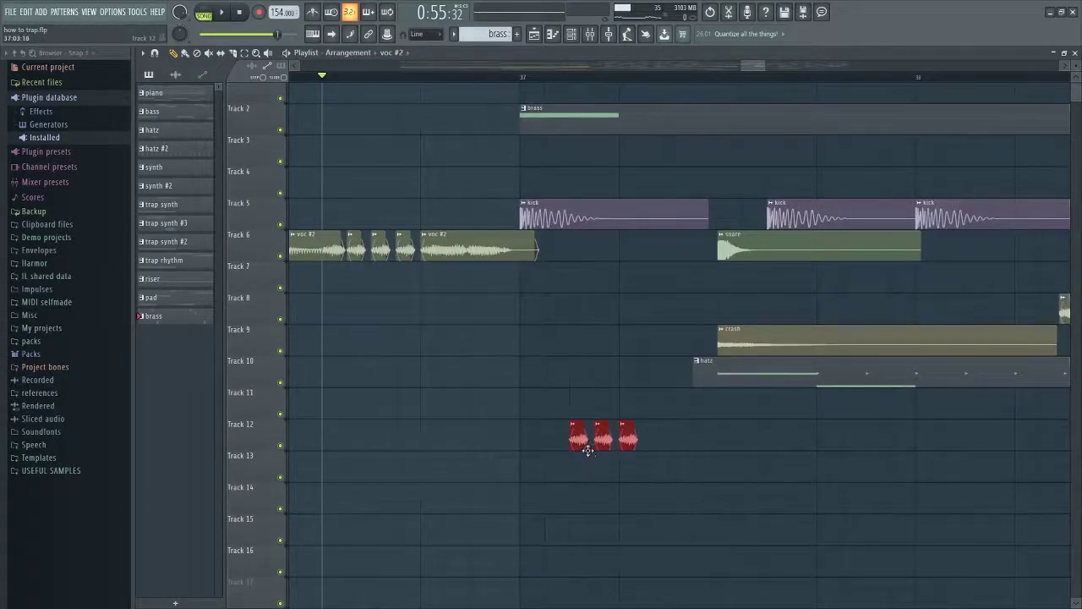
{"action": "scroll", "coordinate": [607, 457], "scroll_direction": "down", "scroll_amount": 3}
{"action": "scroll", "coordinate": [610, 462], "scroll_direction": "up", "scroll_amount": 4}
Duplicate the three vocal chops on Track 12 to the last beat of bar 37.
{"action": "key", "text": "space"}
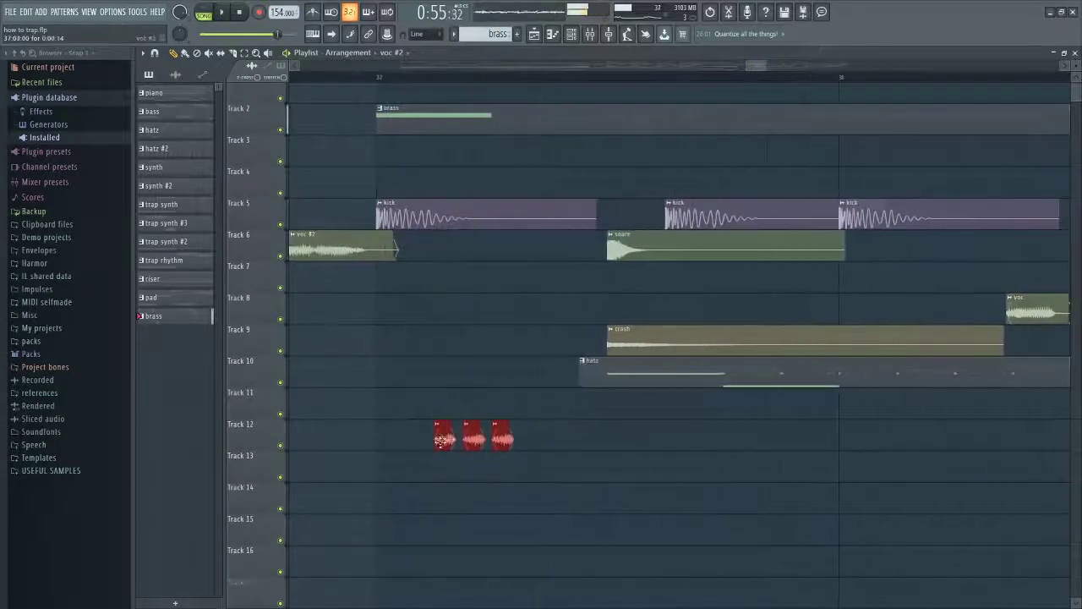
{"action": "key", "text": "space"}
{"action": "left_click_drag", "start_coordinate": [470, 439], "coordinate": [760, 439]}
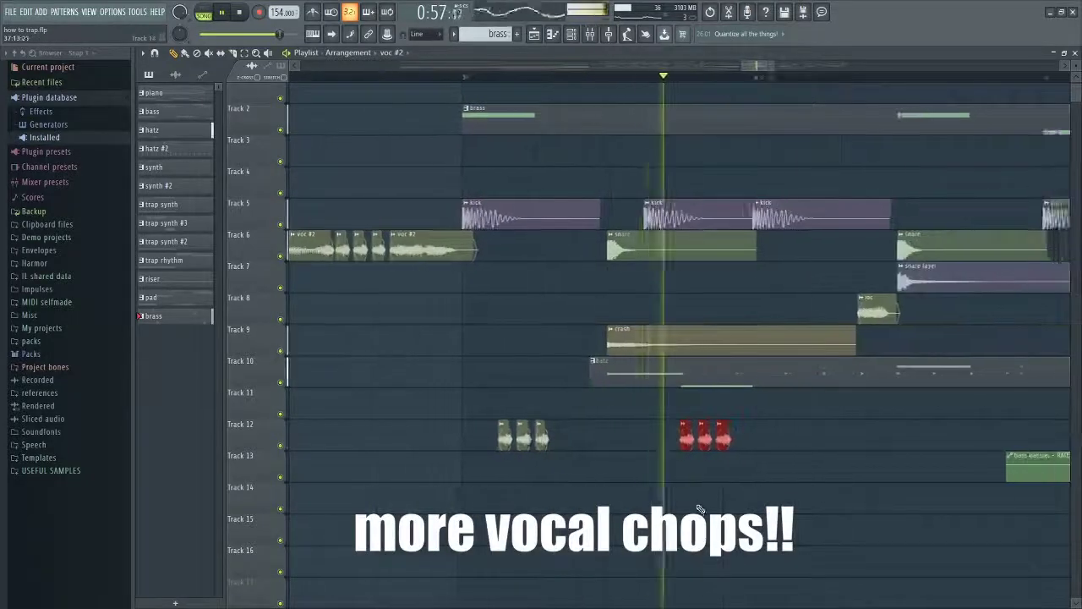
Add two more vocal chops on Track 12, extending the group at the end of bar 37 to the start of bar 38.
{"action": "scroll", "coordinate": [592, 459], "scroll_direction": "down", "scroll_amount": 1}
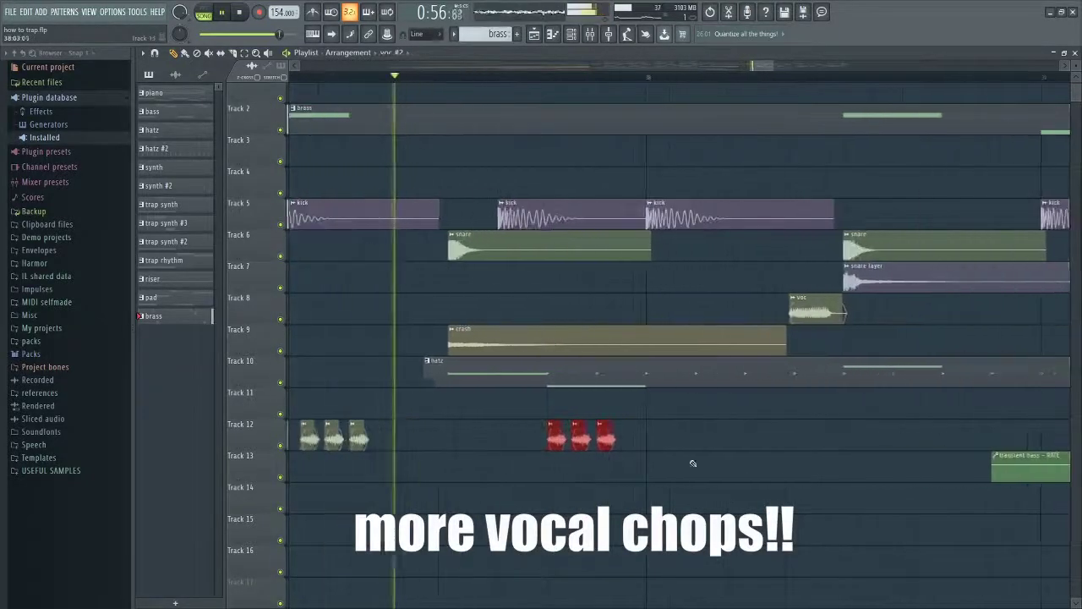
{"action": "left_click", "coordinate": [604, 438]}
{"action": "scroll", "coordinate": [668, 439], "scroll_direction": "up", "scroll_amount": 1}
{"action": "left_click", "coordinate": [741, 440]}
{"action": "left_click", "coordinate": [768, 438]}
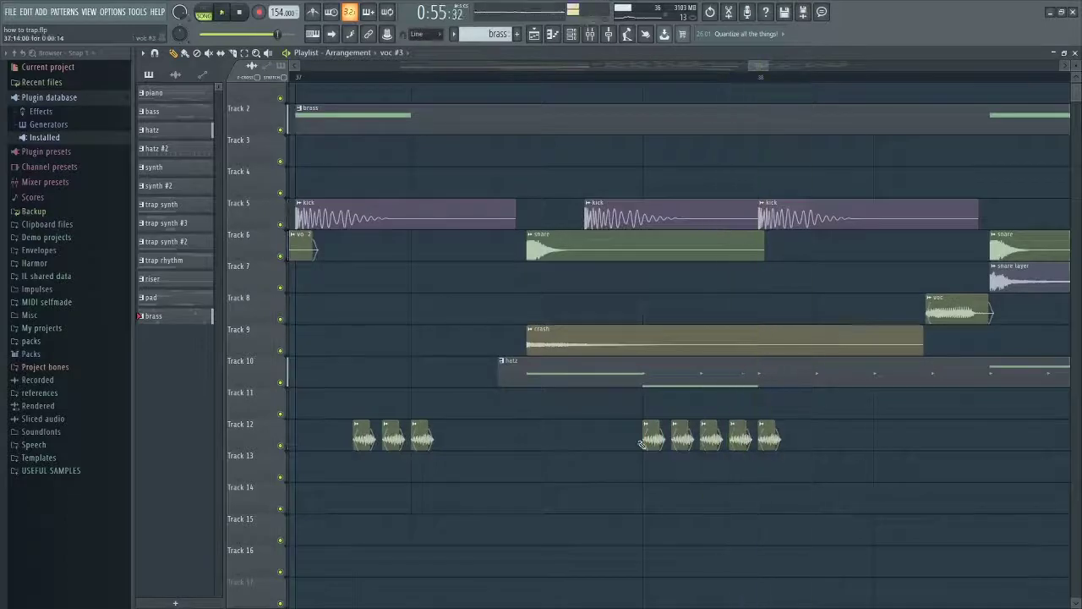
{"action": "scroll", "coordinate": [428, 486], "scroll_direction": "down", "scroll_amount": 1}
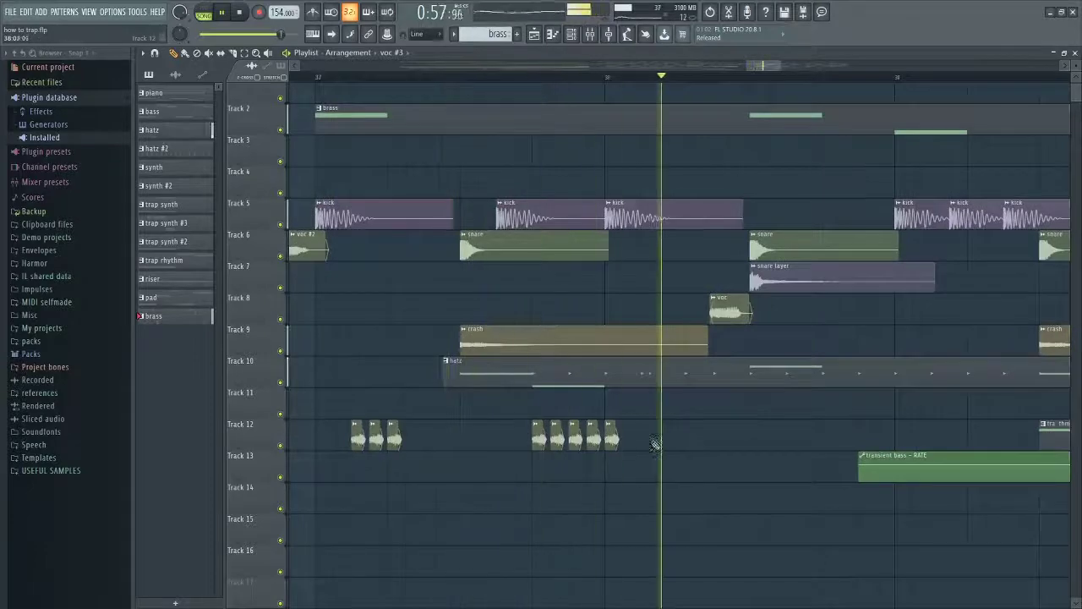
{"action": "key", "text": "space"}
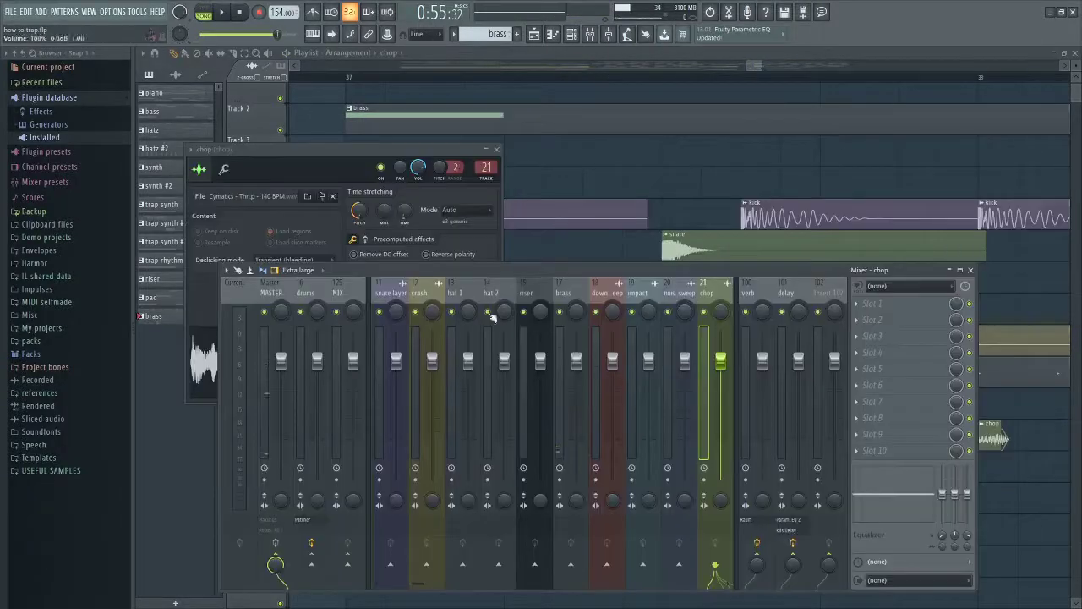
Load OTT_x64 in the first effect slot of the chop mixer track and set its depth to about 43%.
{"action": "left_click", "coordinate": [879, 309]}
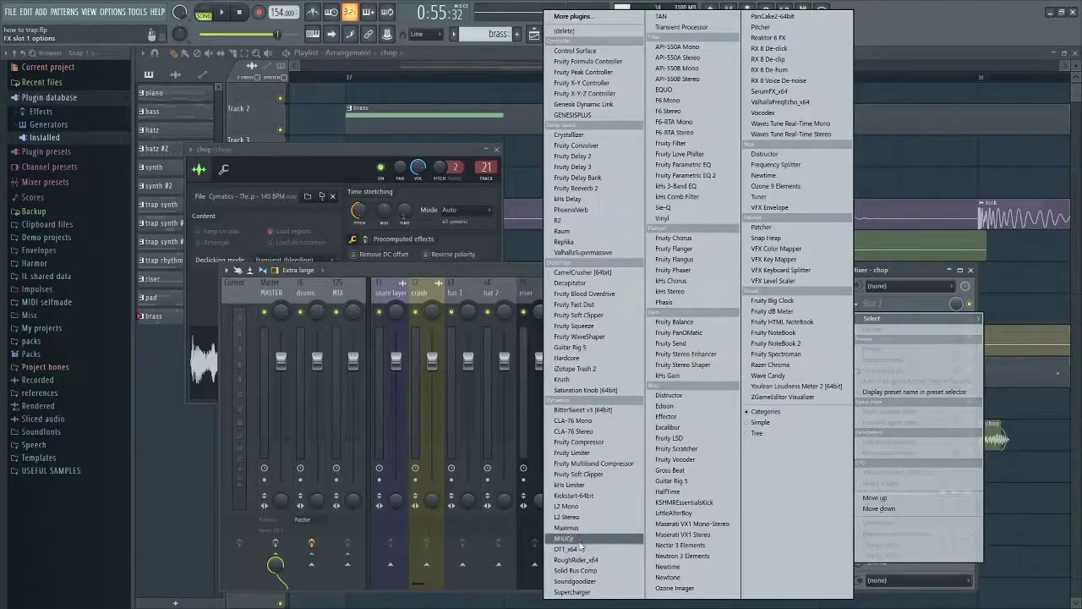
{"action": "left_click", "coordinate": [580, 548]}
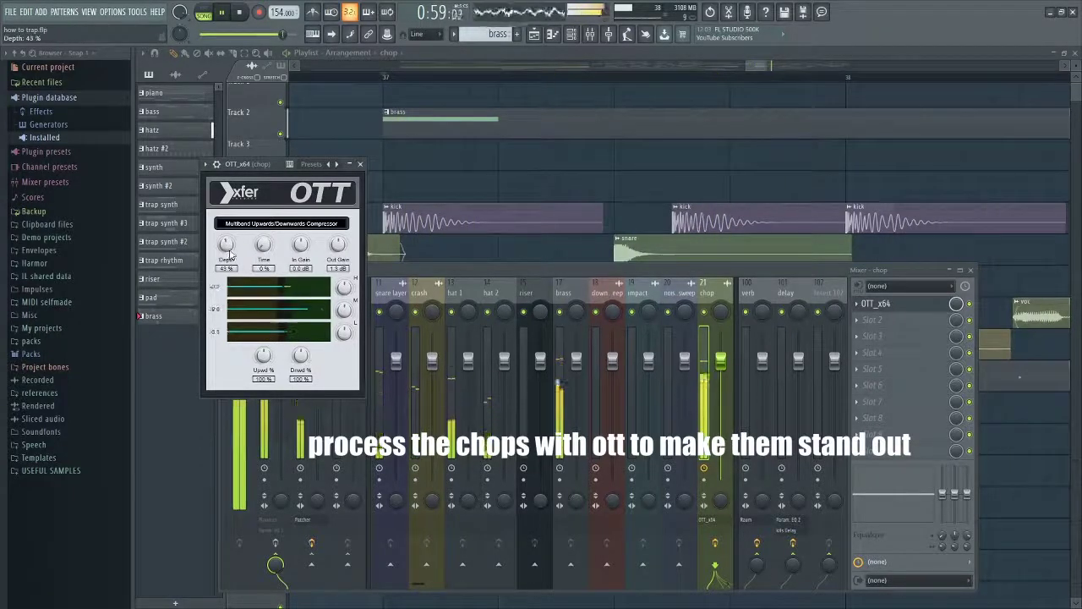
{"action": "left_click", "coordinate": [360, 164]}
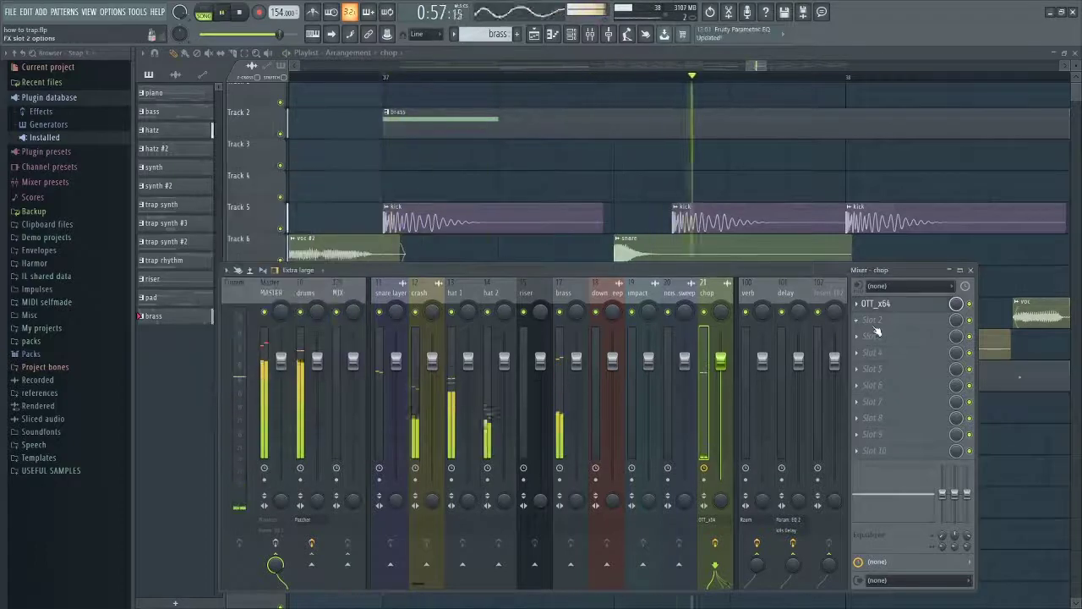
Load Saturation Knob in the second effect slot of the chop mixer track and audition the chops.
{"action": "key", "text": "space"}
{"action": "left_click", "coordinate": [870, 320]}
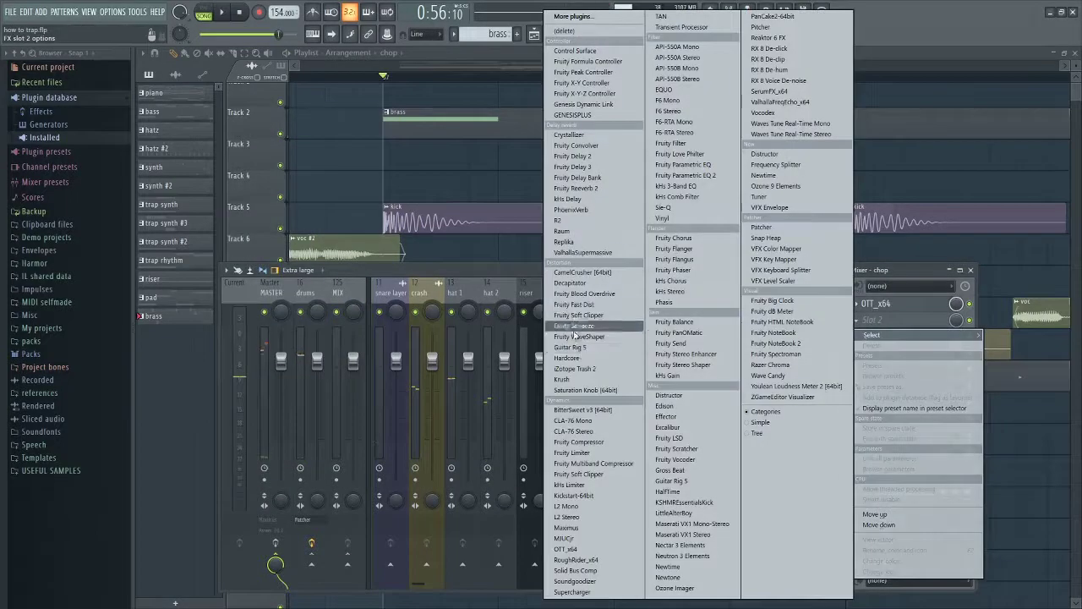
{"action": "left_click", "coordinate": [583, 389]}
{"action": "key", "text": "space"}
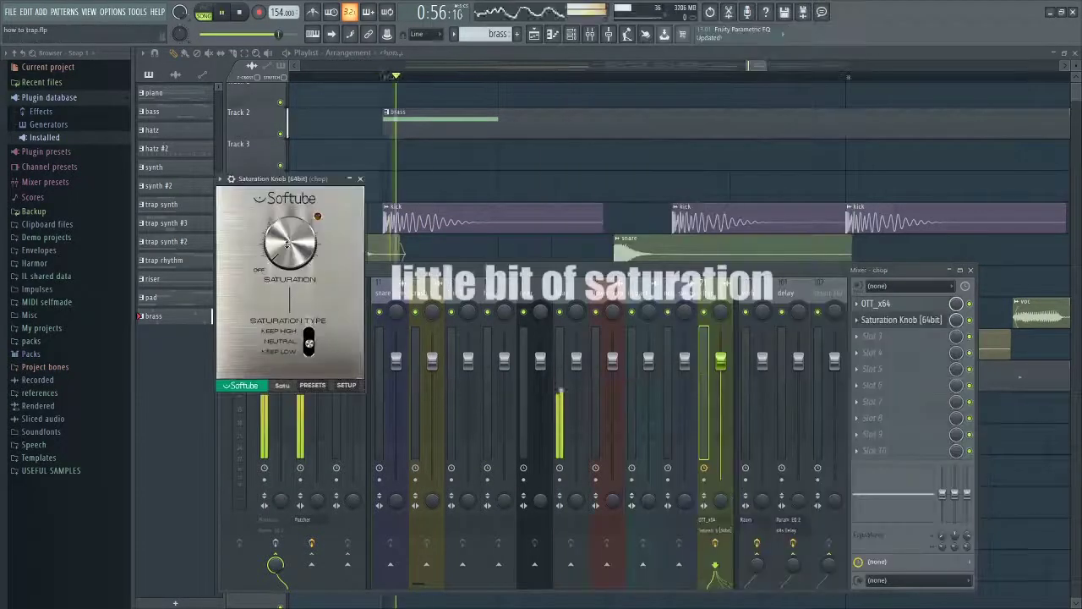
{"action": "left_click", "coordinate": [372, 176]}
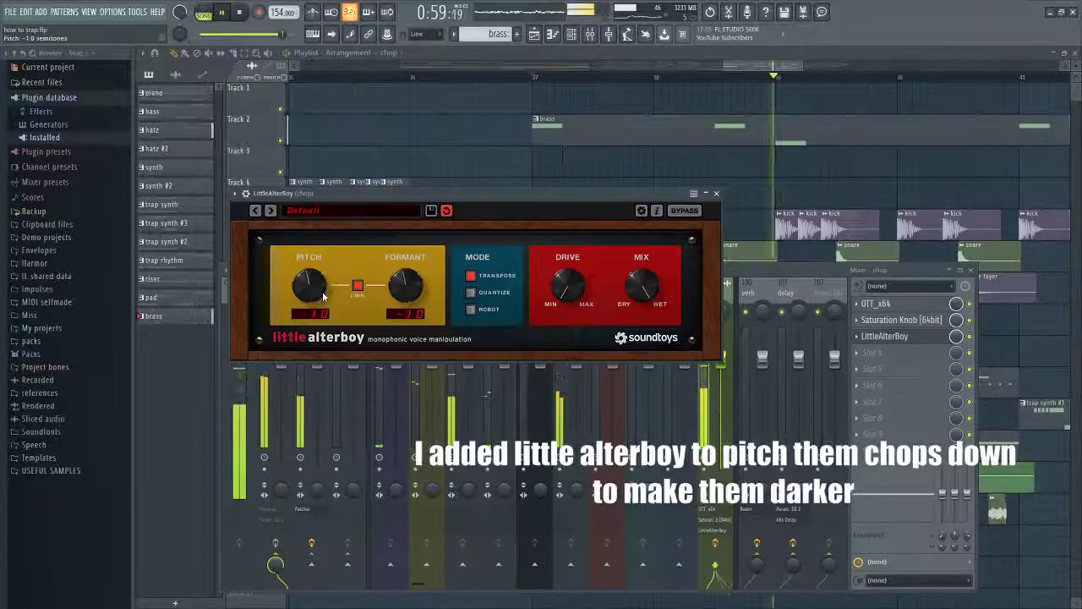
Pitch the vocal chops down in LittleAlterBoy and check the Fruity Reeverb 2 on the chop track in the full mix.
{"action": "left_click_drag", "start_coordinate": [322, 291], "coordinate": [326, 320]}
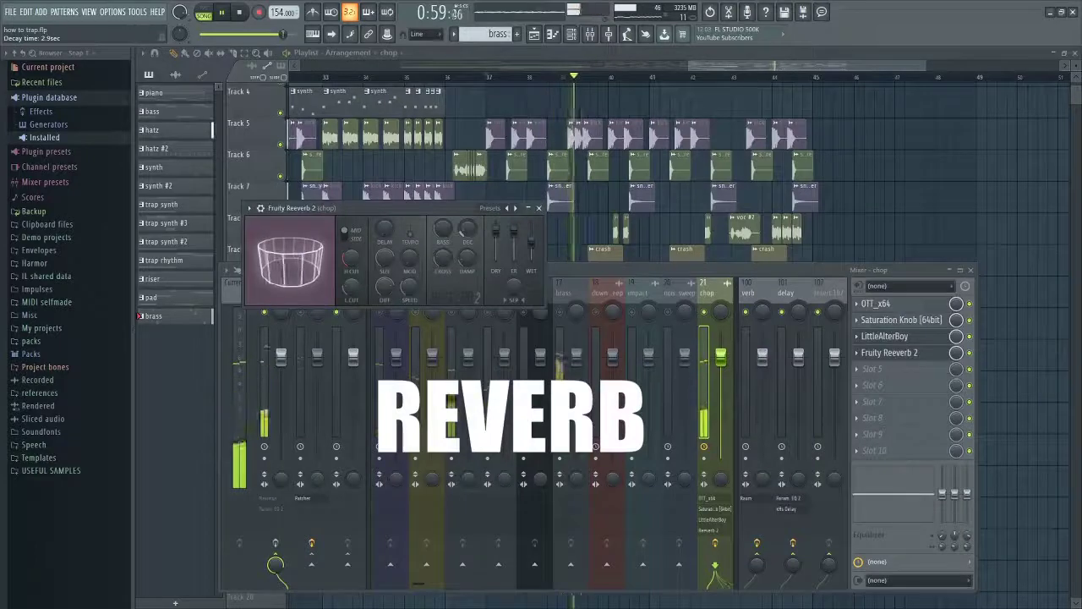
{"action": "key", "text": "space"}
{"action": "right_click", "coordinate": [704, 312]}
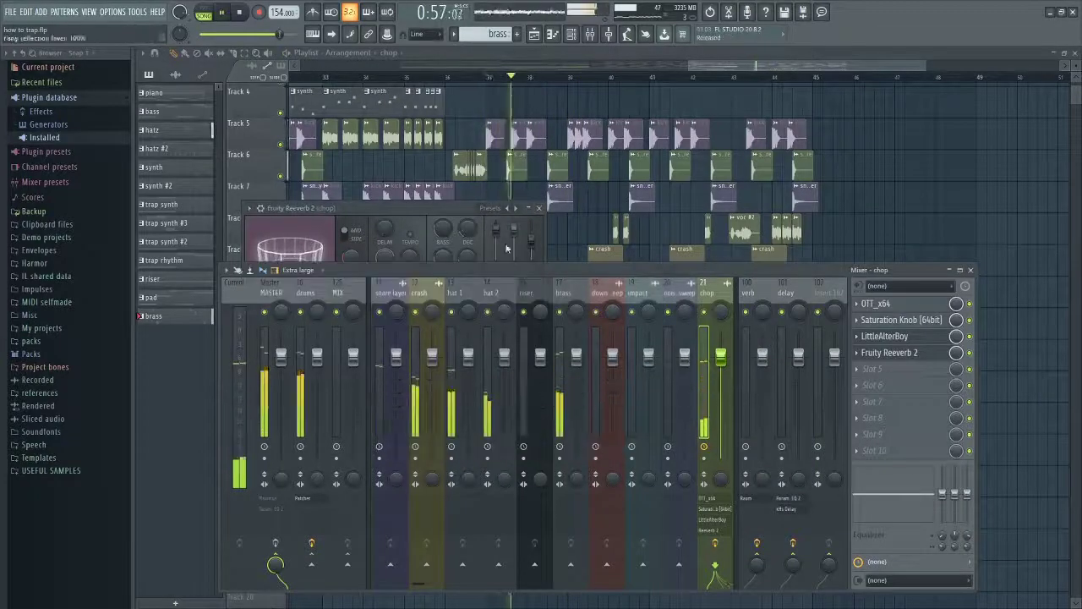
{"action": "left_click", "coordinate": [458, 218]}
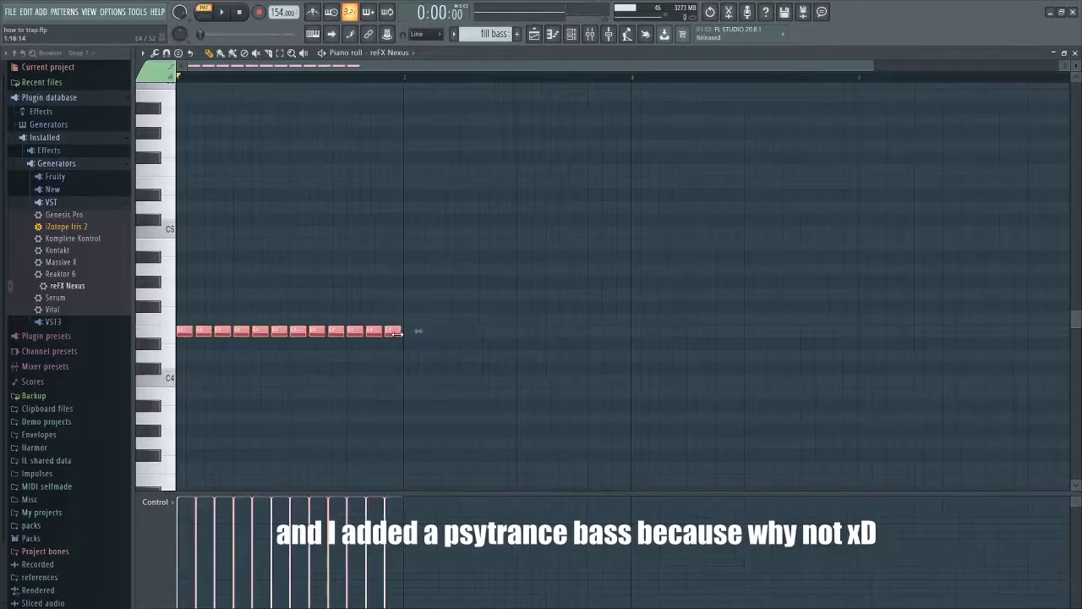
Shorten the repeated notes of the fill bass pattern and play the arrangement around bars 44 to 48.
{"action": "left_click_drag", "start_coordinate": [396, 334], "coordinate": [389, 333]}
{"action": "key", "text": "space"}
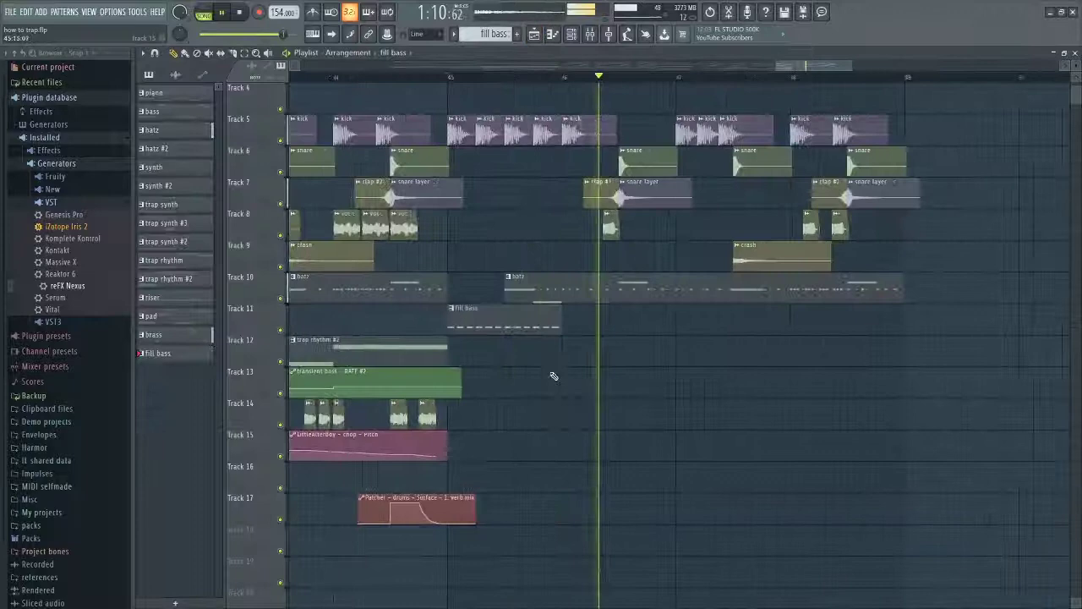
{"action": "scroll", "coordinate": [554, 376], "scroll_direction": "up", "scroll_amount": 2}
{"action": "scroll", "coordinate": [507, 386], "scroll_direction": "down", "scroll_amount": 3}
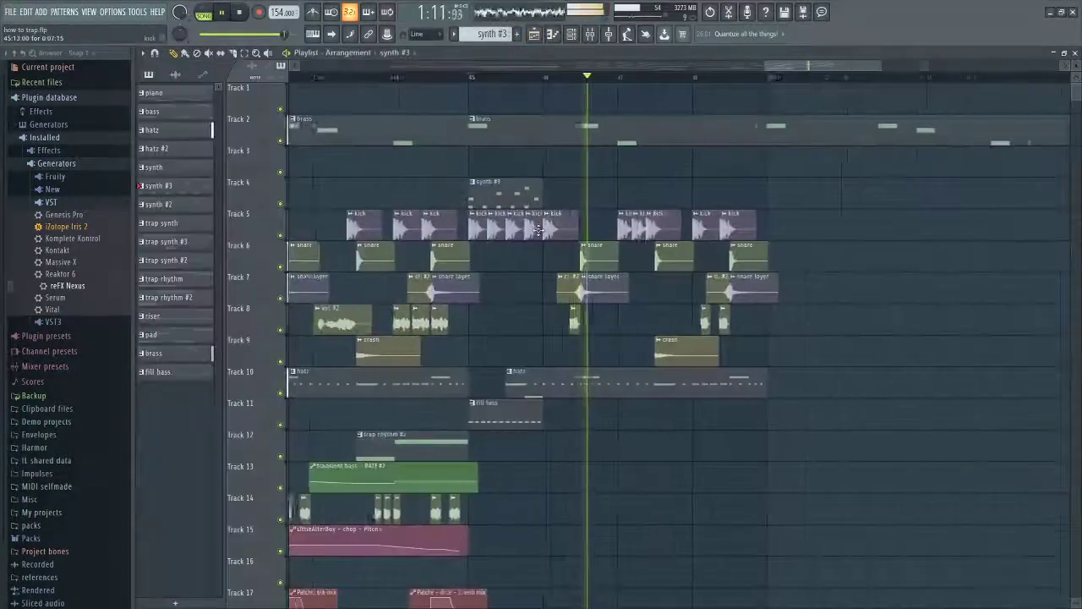
{"action": "scroll", "coordinate": [579, 393], "scroll_direction": "down", "scroll_amount": 1}
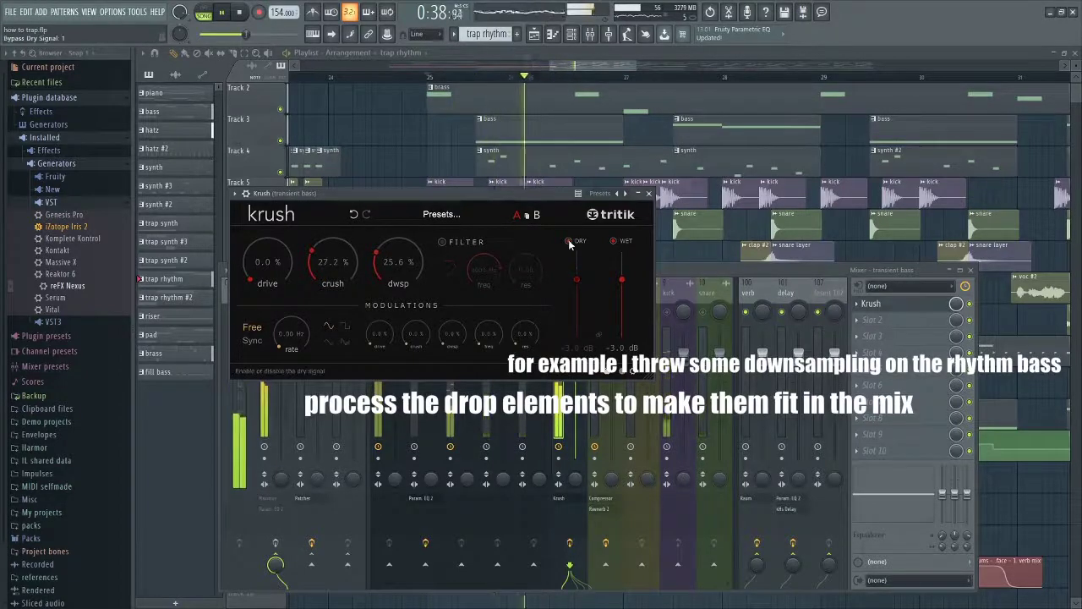
Fine-tune drive, crush and downsampling in Krush on the transient bass mixer track, with the dry signal disabled.
{"action": "left_click_drag", "start_coordinate": [379, 264], "coordinate": [338, 254]}
{"action": "key", "text": "space"}
{"action": "key", "text": "space"}
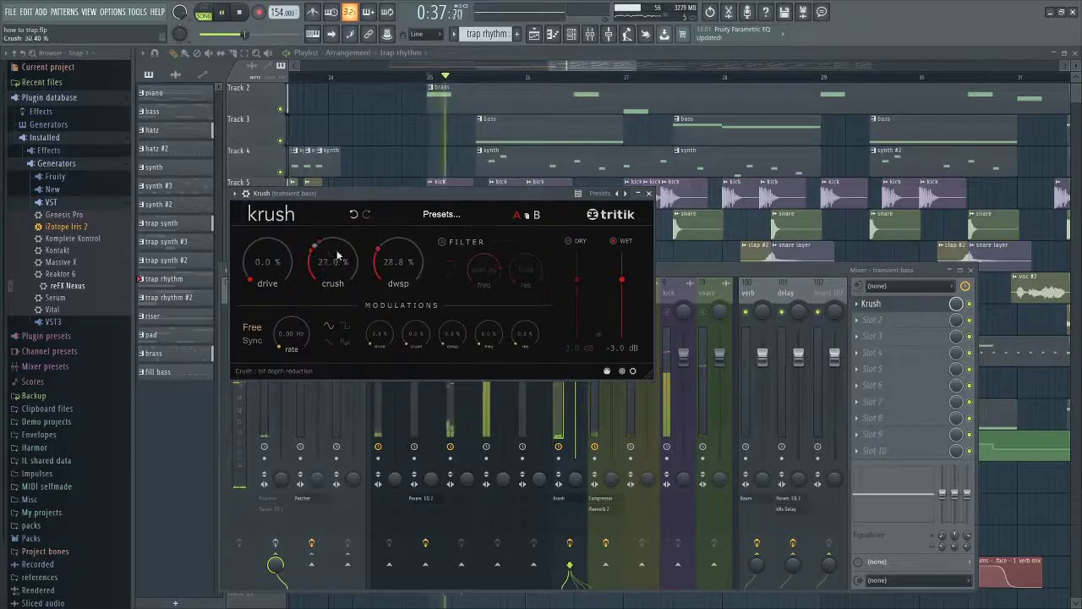
{"action": "left_click_drag", "start_coordinate": [271, 236], "coordinate": [271, 221]}
{"action": "left_click_drag", "start_coordinate": [381, 264], "coordinate": [379, 280]}
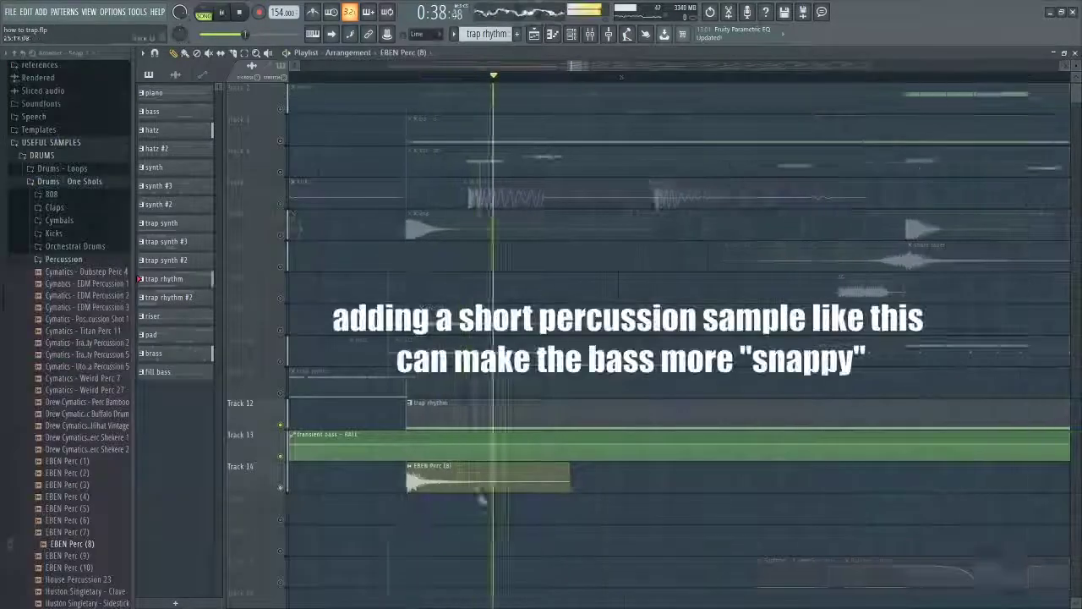
Adjust the EBEN Perc (8) sample in its channel settings and repeat its clip on Track 14 in time with the trap rhythm.
{"action": "double_click", "coordinate": [541, 477]}
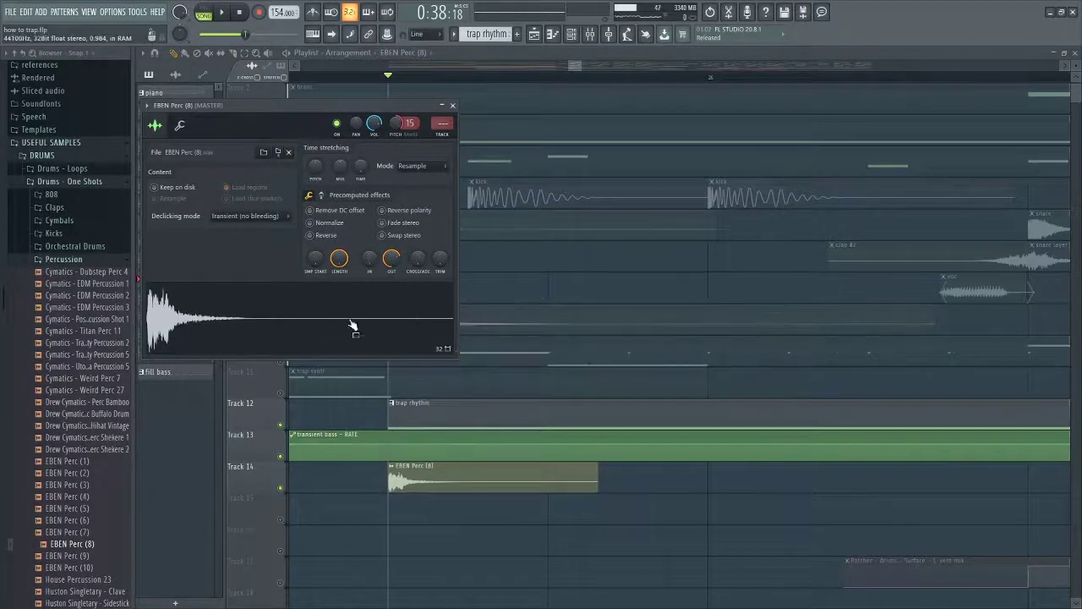
{"action": "key", "text": "Escape"}
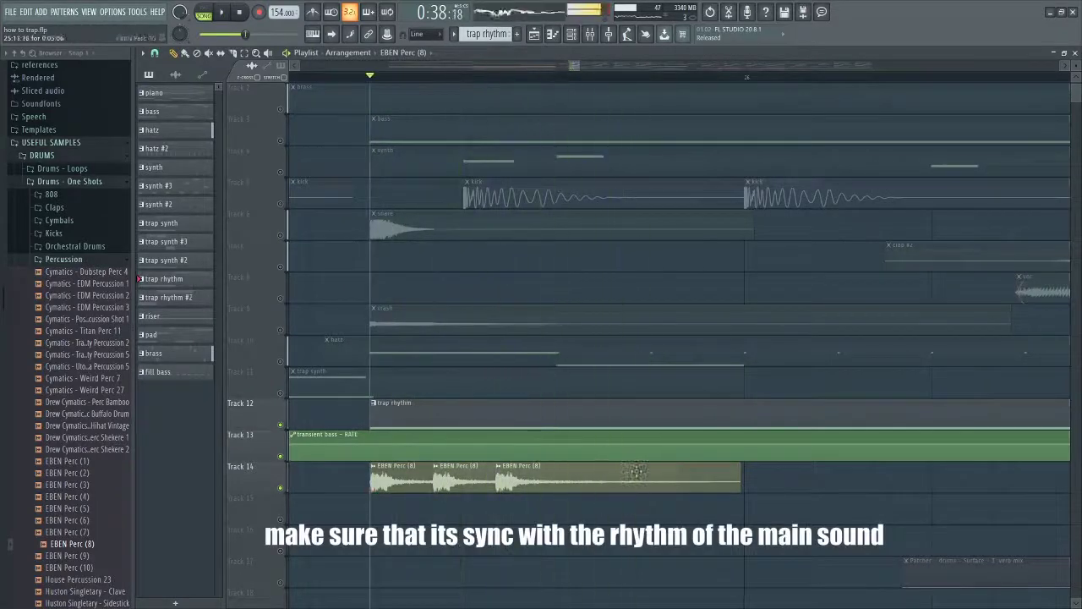
{"action": "left_click_drag", "start_coordinate": [636, 472], "coordinate": [553, 483]}
Adjust the pitch of the EBEN Perc (8) sample and repeat its hits beneath the trap rhythm clips across the first drop.
{"action": "double_click", "coordinate": [551, 480]}
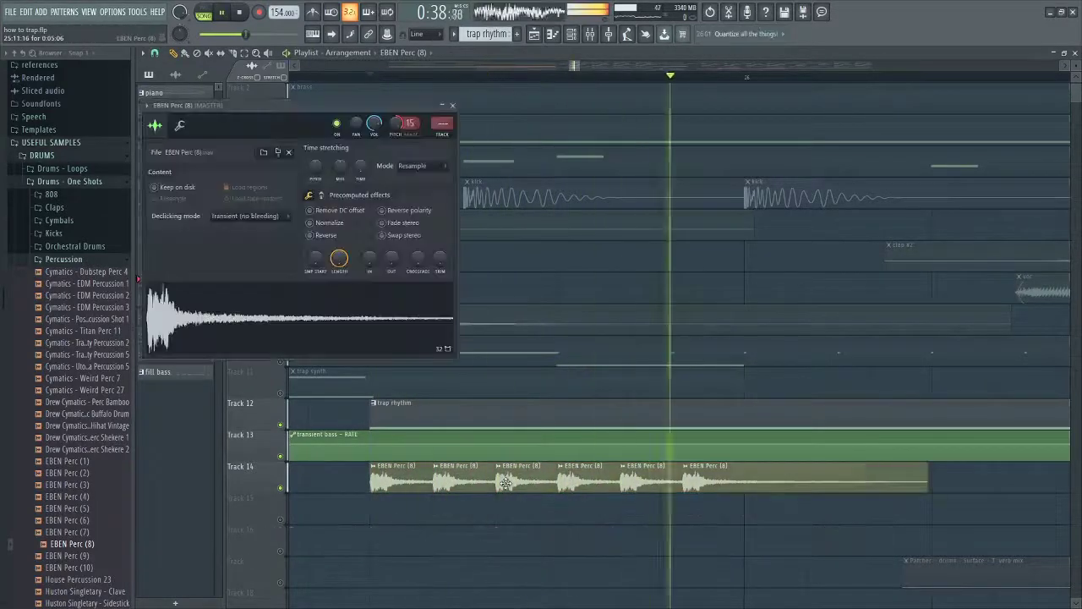
{"action": "left_click_drag", "start_coordinate": [395, 124], "coordinate": [396, 118]}
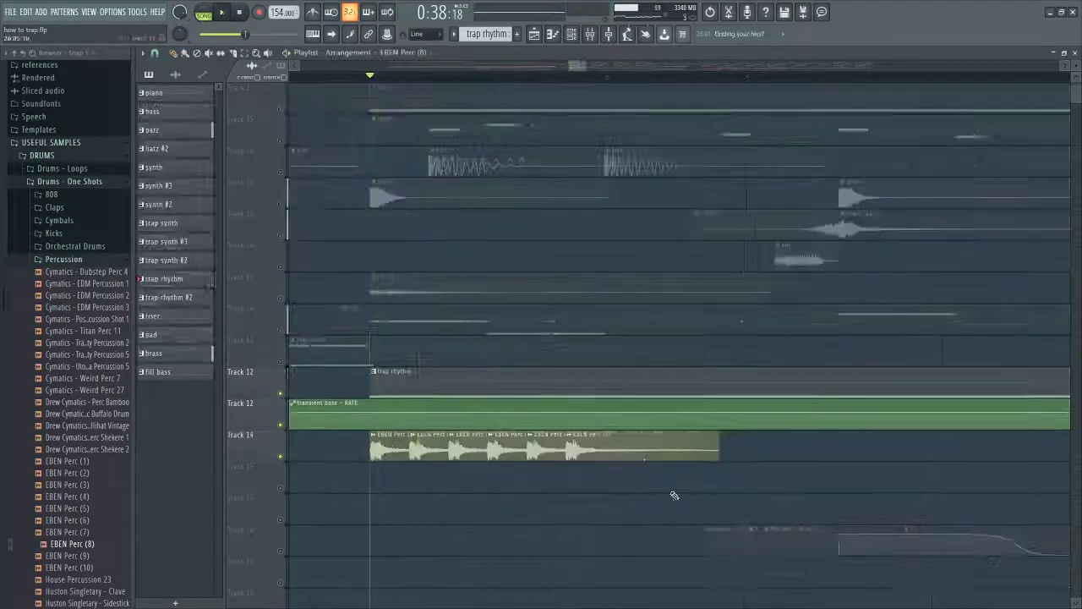
{"action": "left_click_drag", "start_coordinate": [676, 490], "coordinate": [691, 460]}
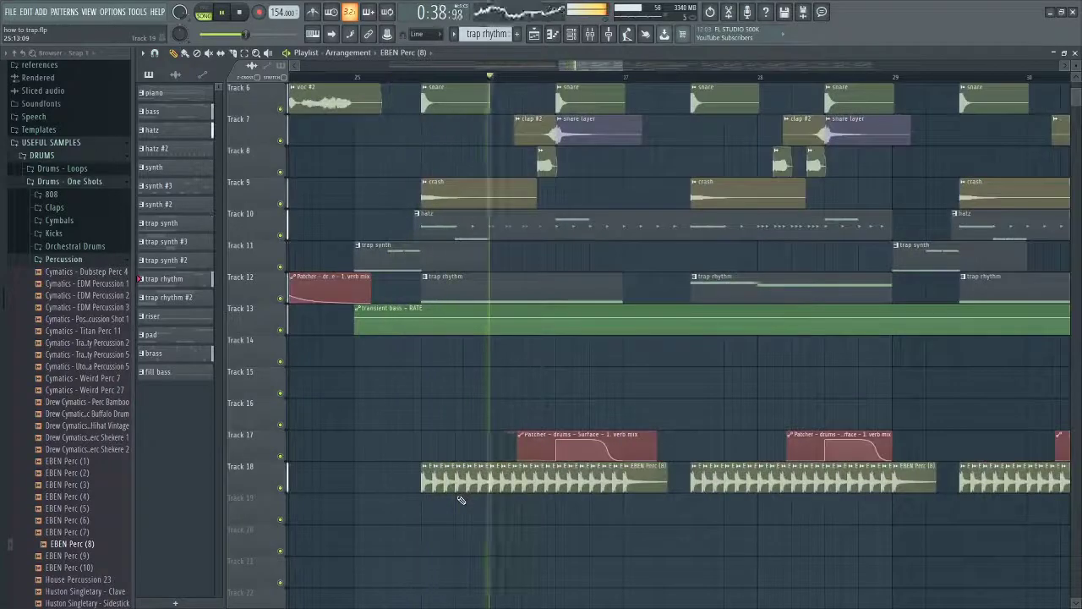
{"action": "scroll", "coordinate": [534, 525], "scroll_direction": "up", "scroll_amount": 3}
{"action": "scroll", "coordinate": [534, 525], "scroll_direction": "down", "scroll_amount": 4}
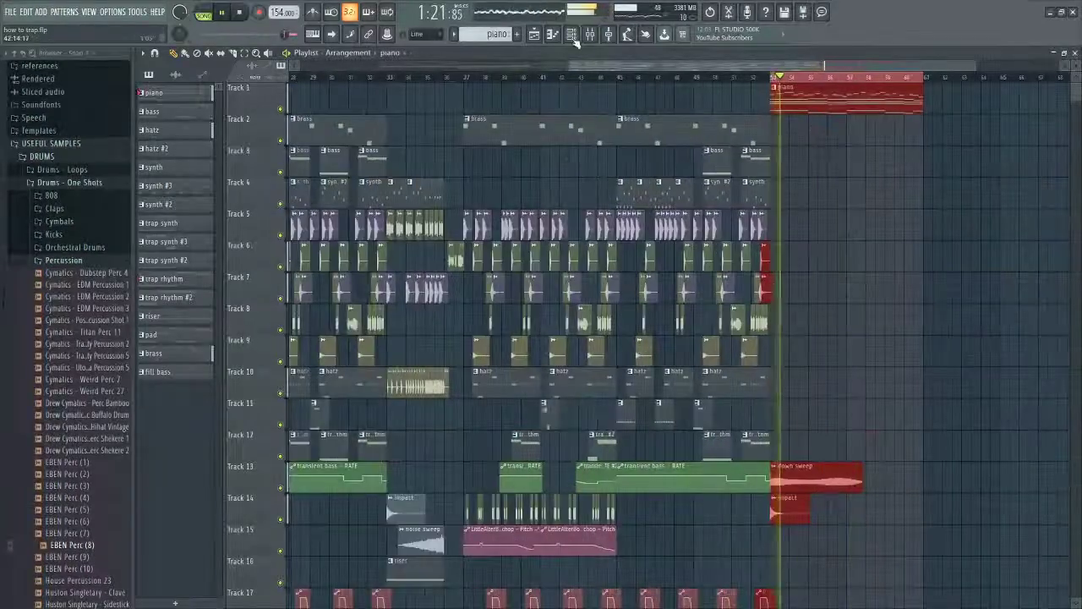
Stop playback, open the channel rack and the mixer, and select one of the first insert tracks.
{"action": "left_click", "coordinate": [572, 35]}
{"action": "key", "text": "space"}
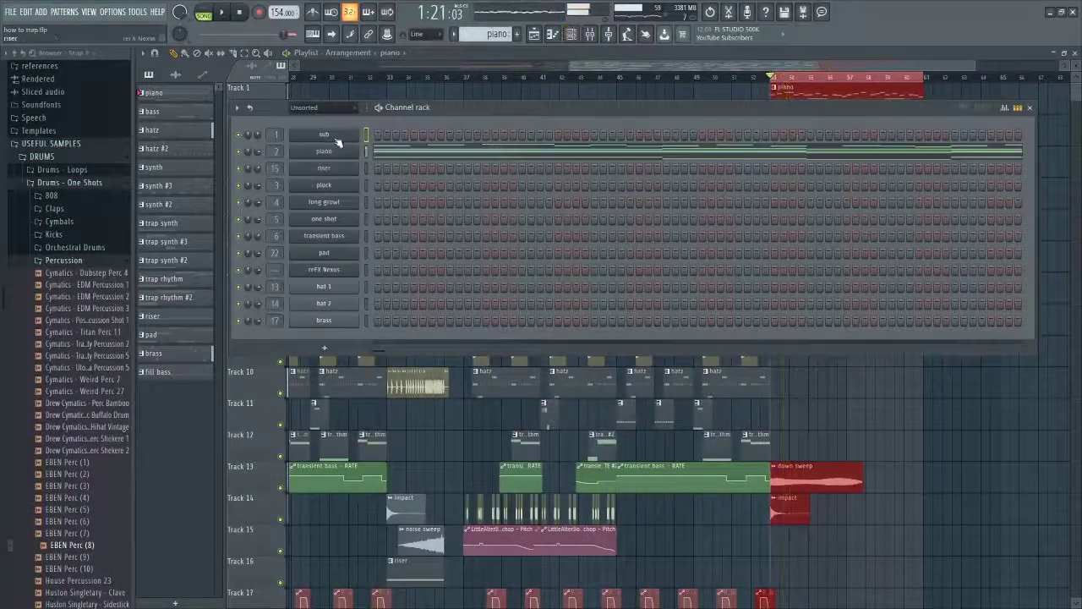
{"action": "key", "text": "F9"}
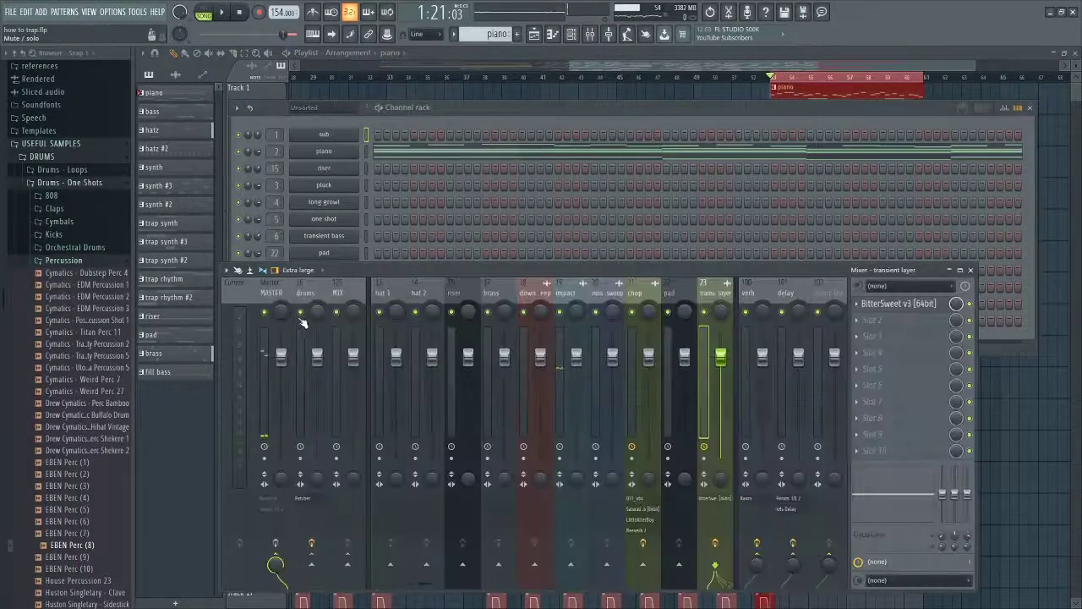
{"action": "scroll", "coordinate": [440, 289], "scroll_direction": "up", "scroll_amount": 12}
{"action": "left_click", "coordinate": [430, 292]}
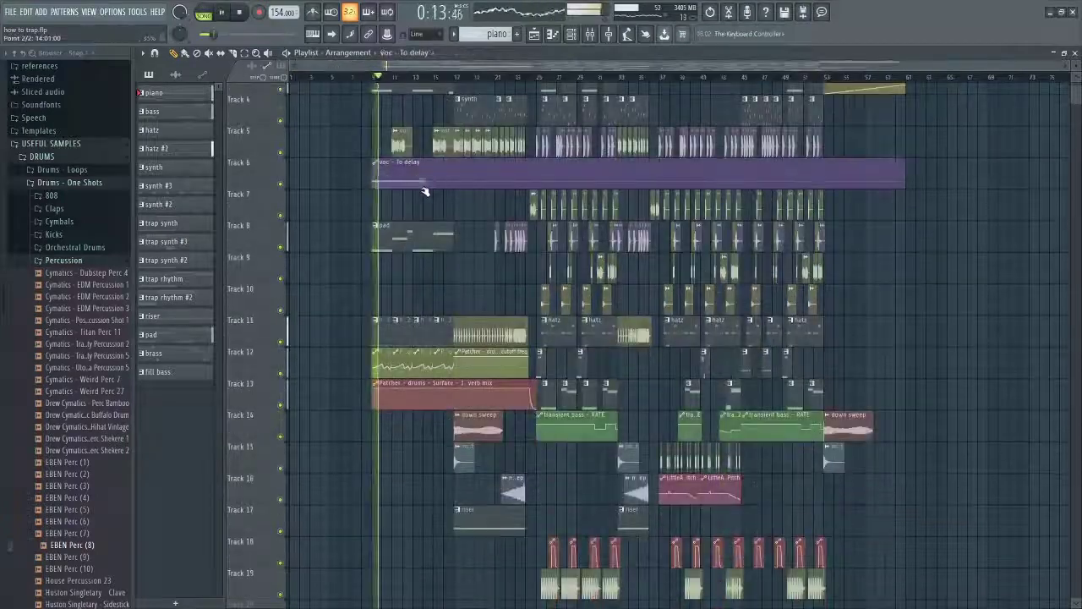
Shorten the voc - To delay automation clip on Track 6 so that it covers only the intro vocals.
{"action": "left_click_drag", "start_coordinate": [900, 162], "coordinate": [425, 171]}
{"action": "scroll", "coordinate": [458, 171], "scroll_direction": "up", "scroll_amount": 3, "text": "ctrl"}
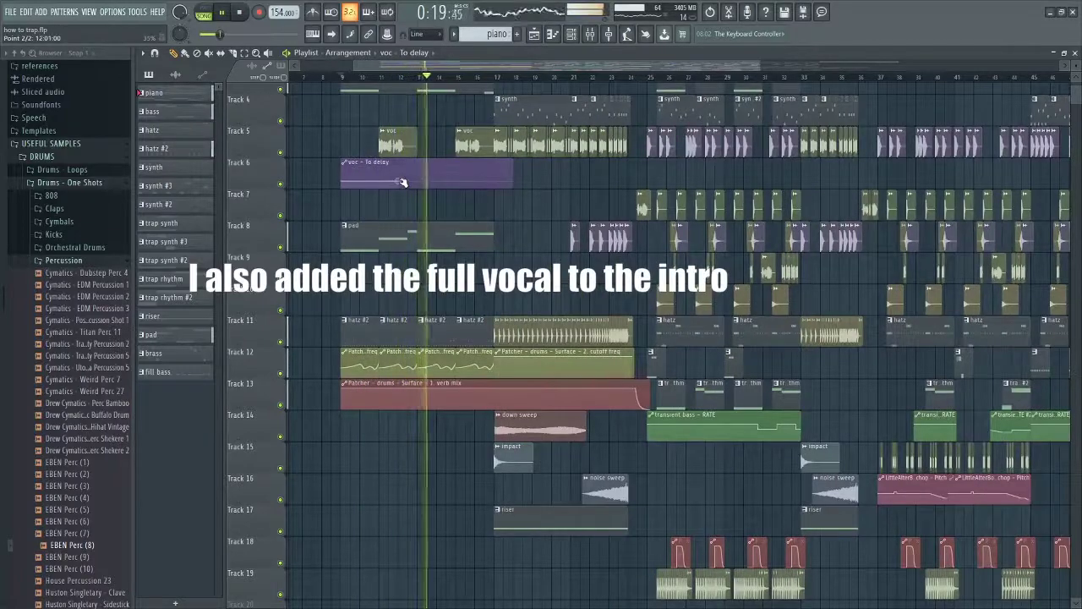
{"action": "scroll", "coordinate": [400, 185], "scroll_direction": "up", "scroll_amount": 2, "text": "ctrl"}
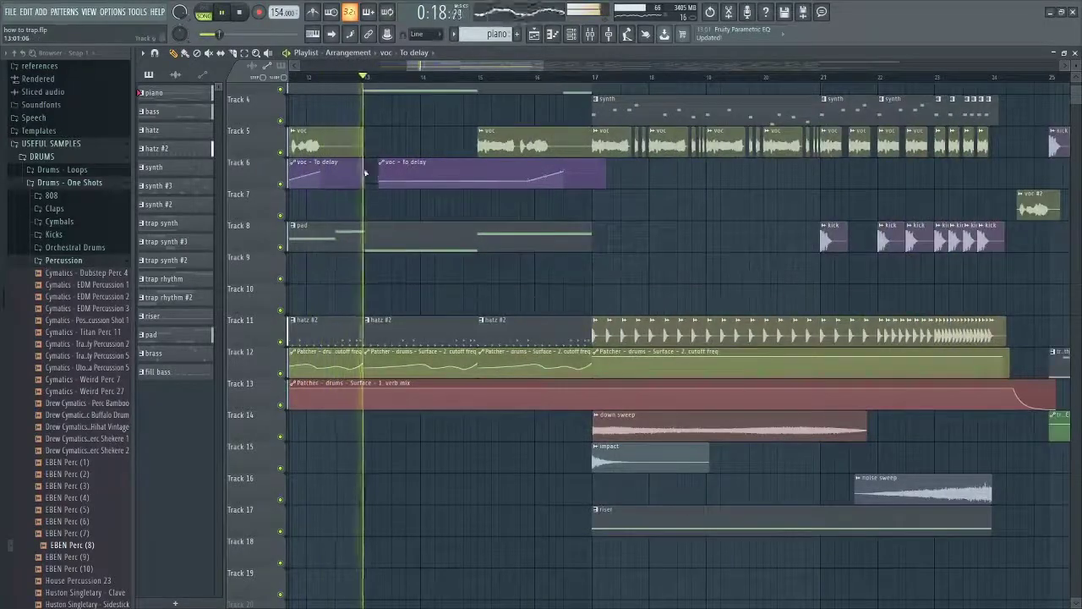
Copy the raised point's value from the first voc - To delay clip and paste it onto a new point just before bar 17.
{"action": "right_click", "coordinate": [322, 171]}
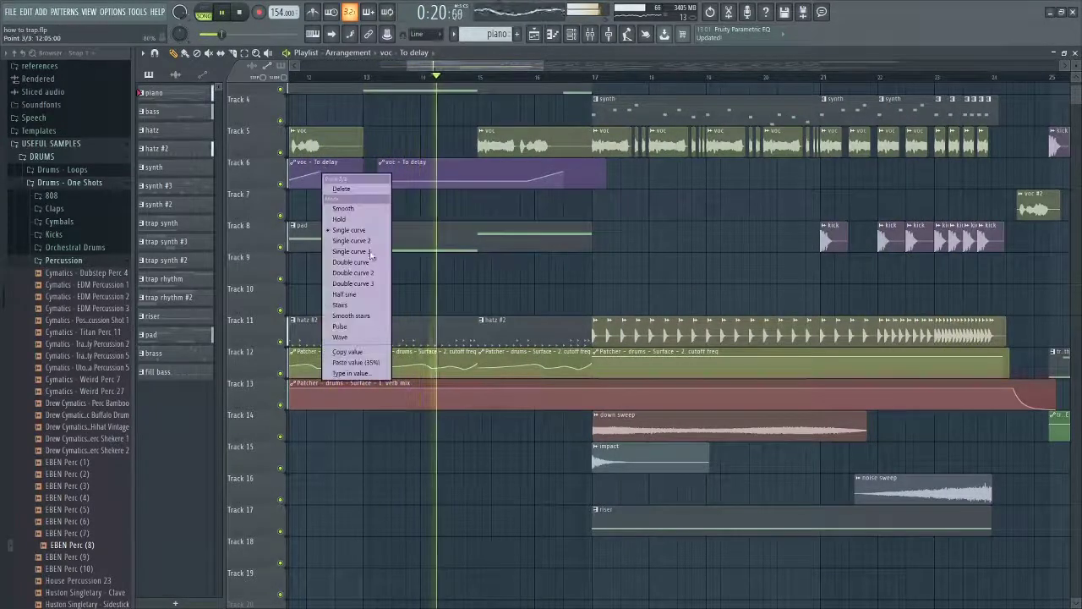
{"action": "left_click", "coordinate": [353, 350]}
{"action": "scroll", "coordinate": [524, 241], "scroll_direction": "up", "scroll_amount": 2, "text": "ctrl"}
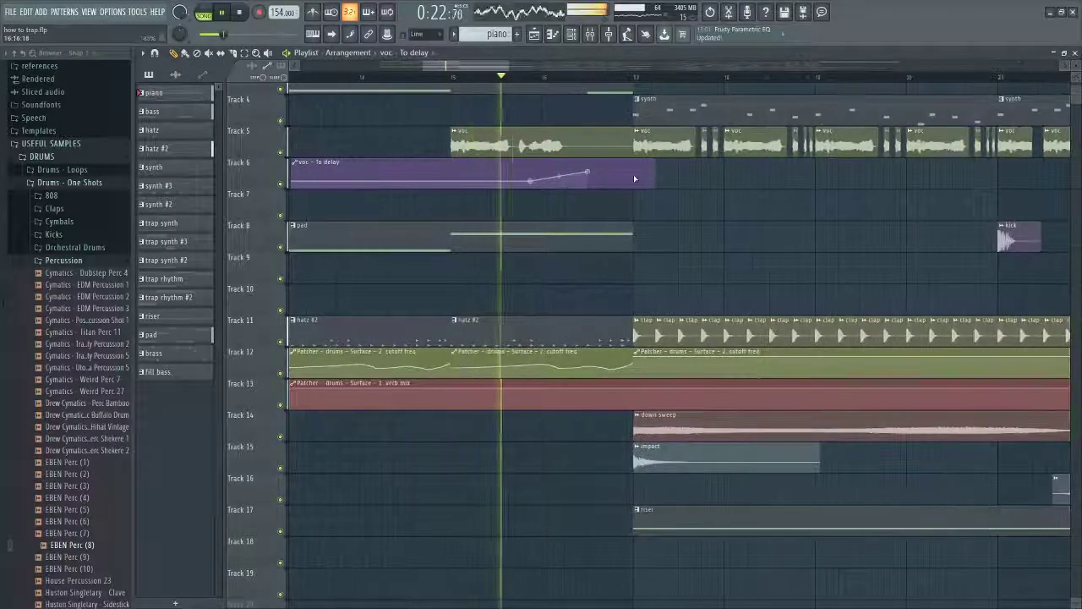
{"action": "left_click", "coordinate": [625, 172]}
{"action": "right_click", "coordinate": [626, 173]}
{"action": "left_click", "coordinate": [646, 361]}
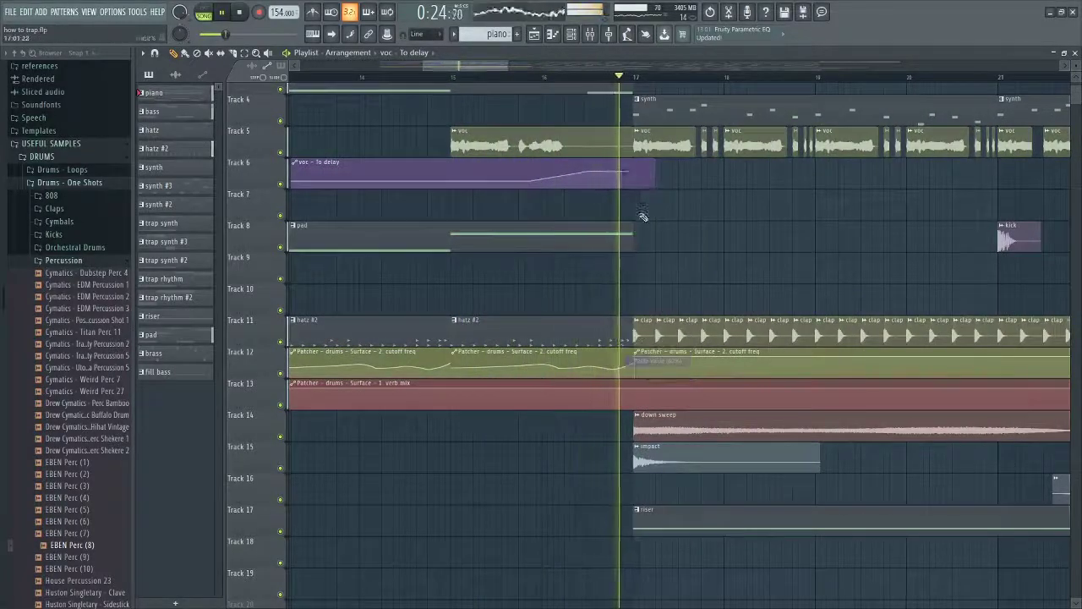
Drop the voc - To delay automation to its minimum just after bar 17 and review the intro arrangement and mixer.
{"action": "left_click_drag", "start_coordinate": [643, 175], "coordinate": [641, 212]}
{"action": "scroll", "coordinate": [655, 214], "scroll_direction": "down", "scroll_amount": 2, "text": "ctrl"}
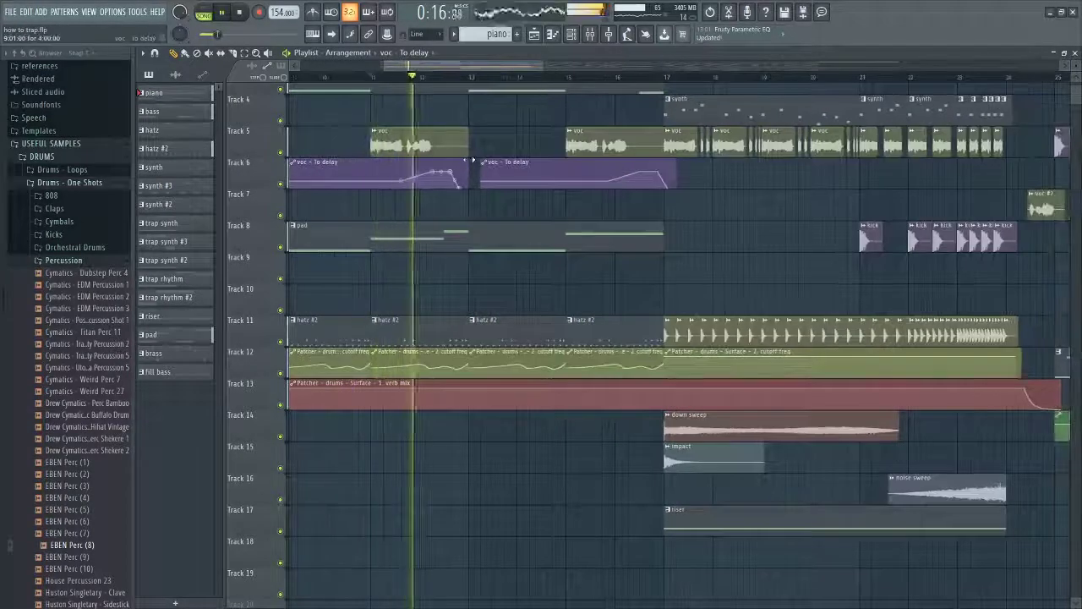
{"action": "scroll", "coordinate": [484, 181], "scroll_direction": "down", "scroll_amount": 2, "text": "ctrl"}
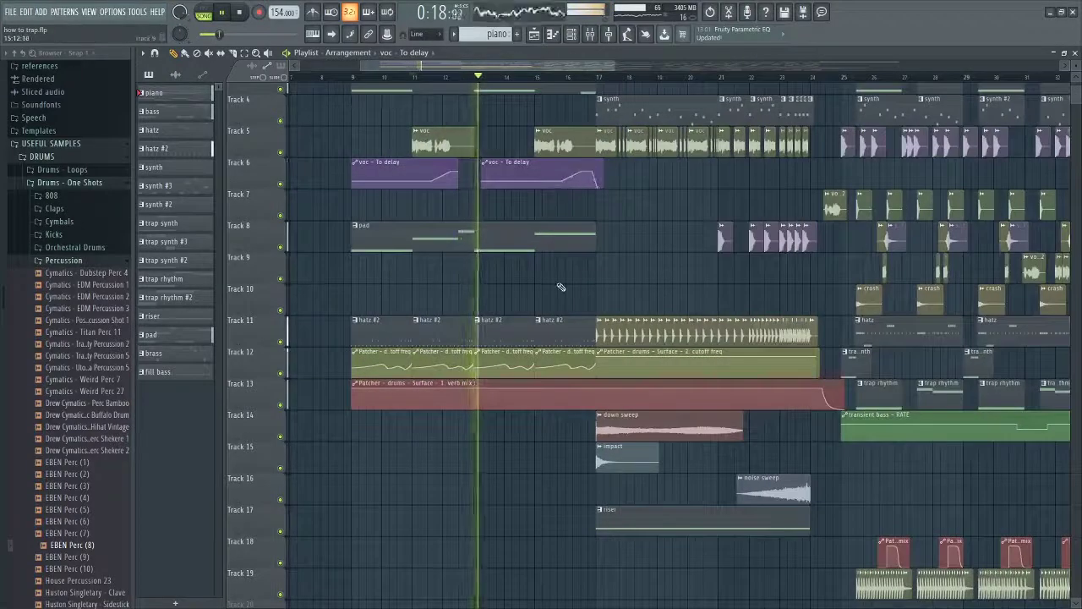
{"action": "key", "text": "F9"}
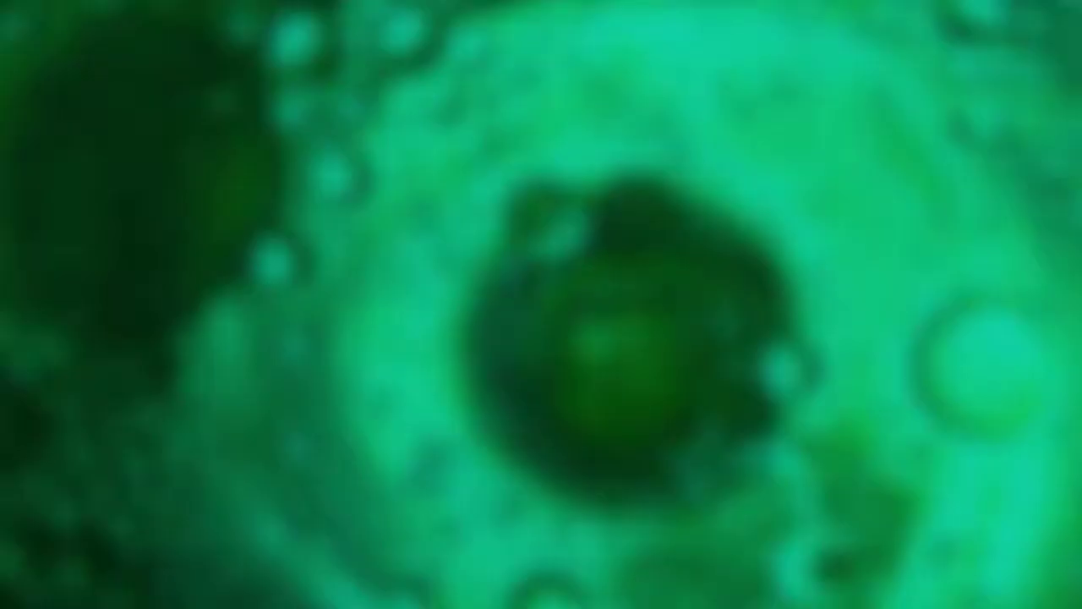